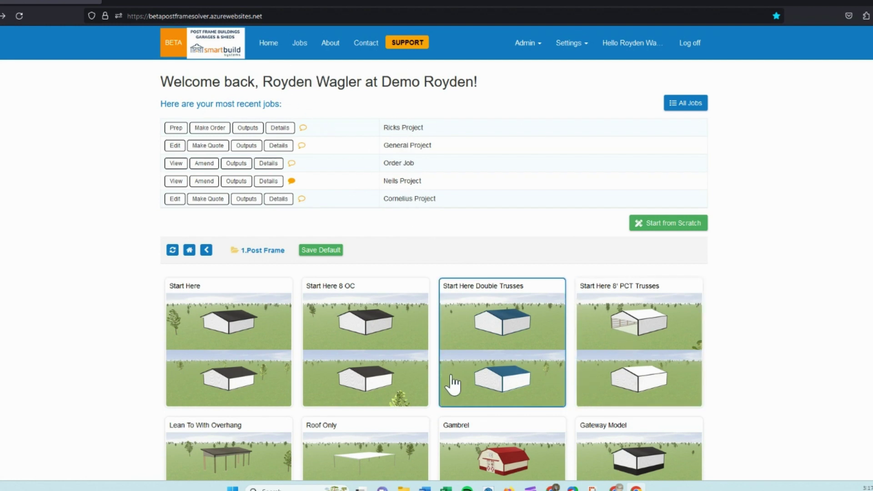
# Go from the active jobs list back home and open the 1.Post Frame model folder
pyautogui.click(300, 51)
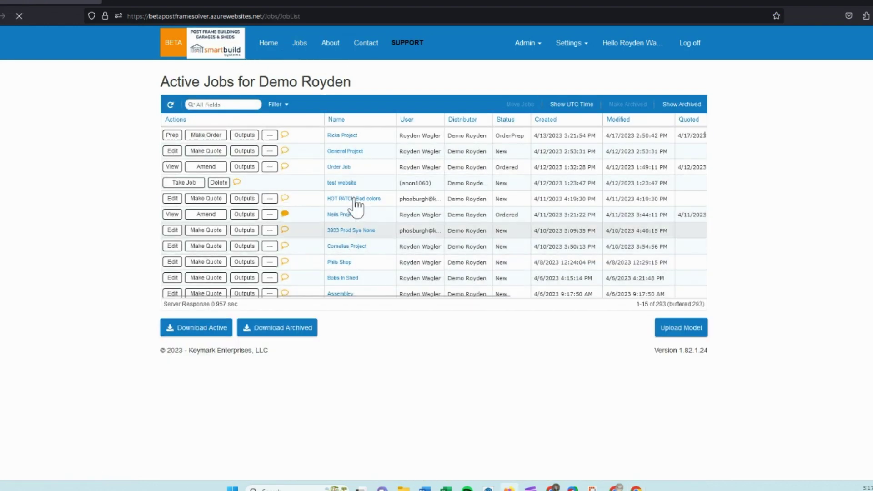
pyautogui.click(268, 51)
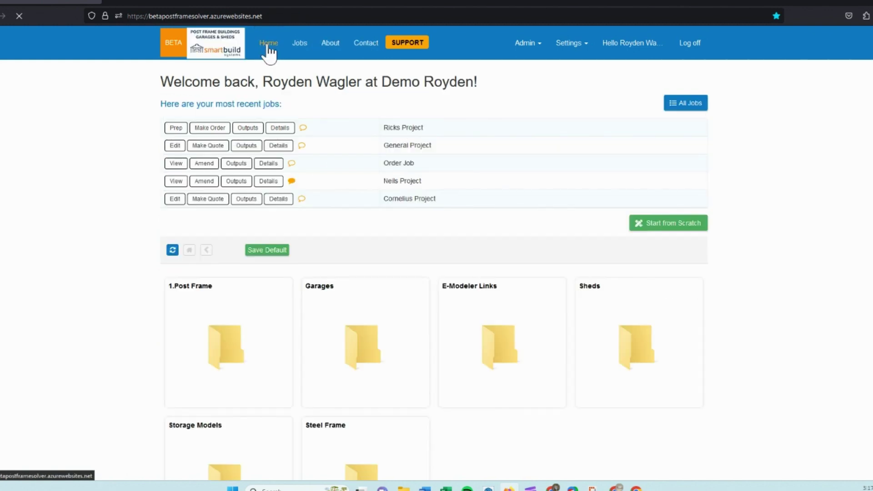
pyautogui.scroll(-2, 351, 180)
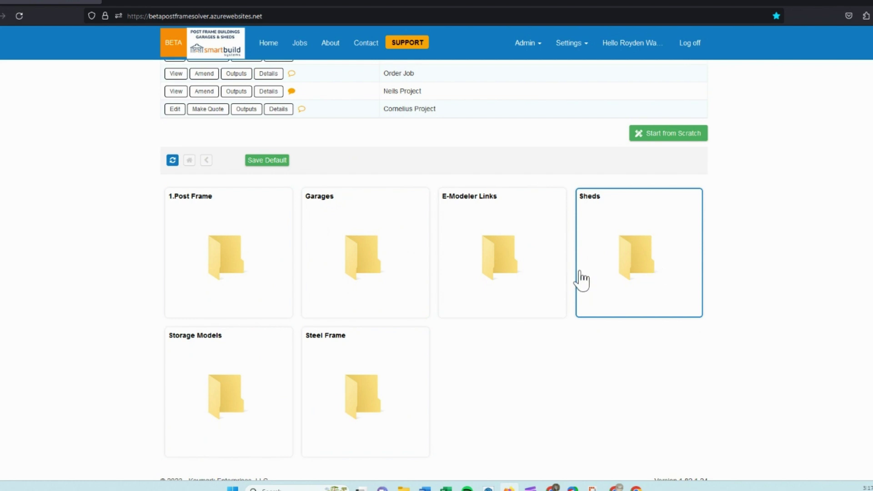
pyautogui.click(253, 257)
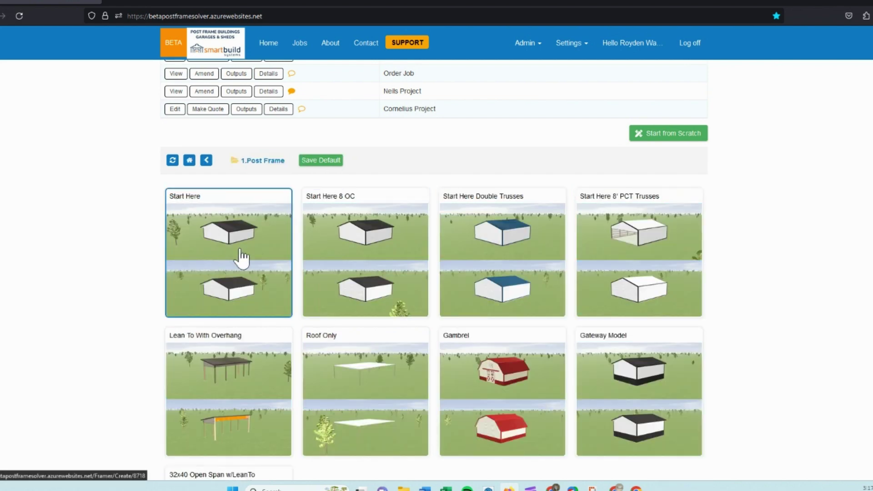
# Start a new job from the Start Here model and bring up its Building Size settings
pyautogui.click(241, 258)
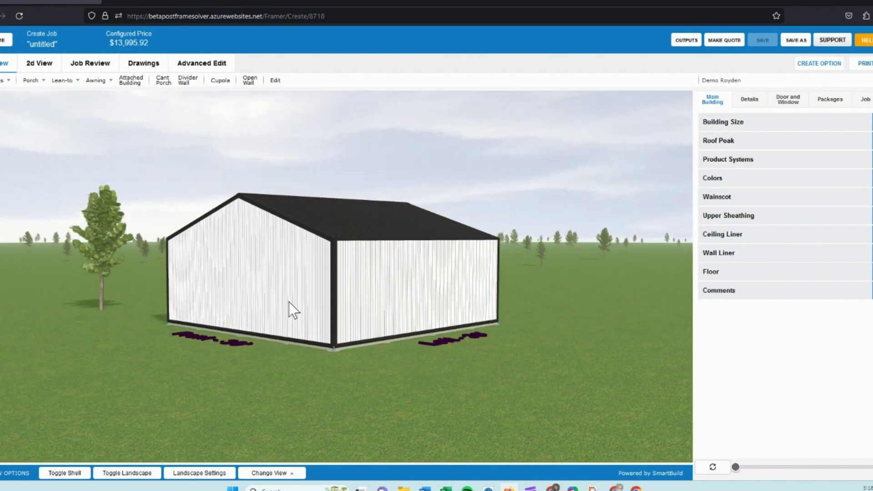
pyautogui.moveTo(289, 303); pyautogui.dragTo(242, 321)
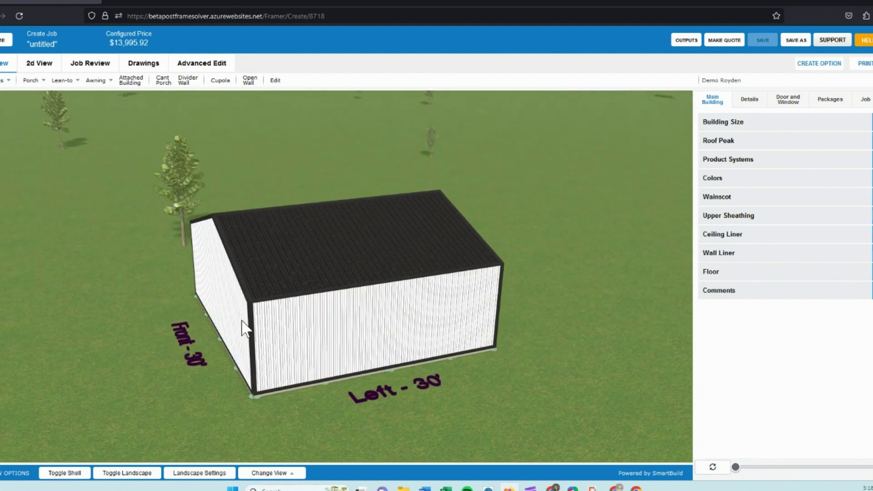
pyautogui.click(730, 128)
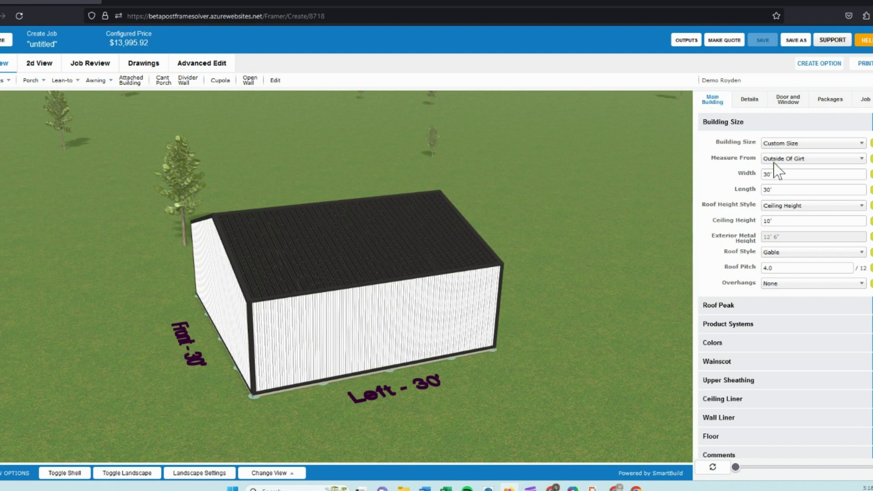
pyautogui.click(780, 174)
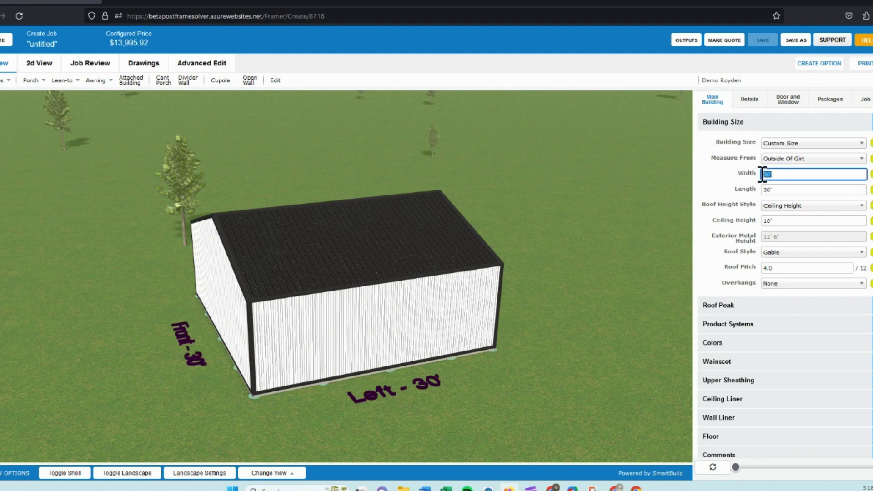
pyautogui.doubleClick(762, 190)
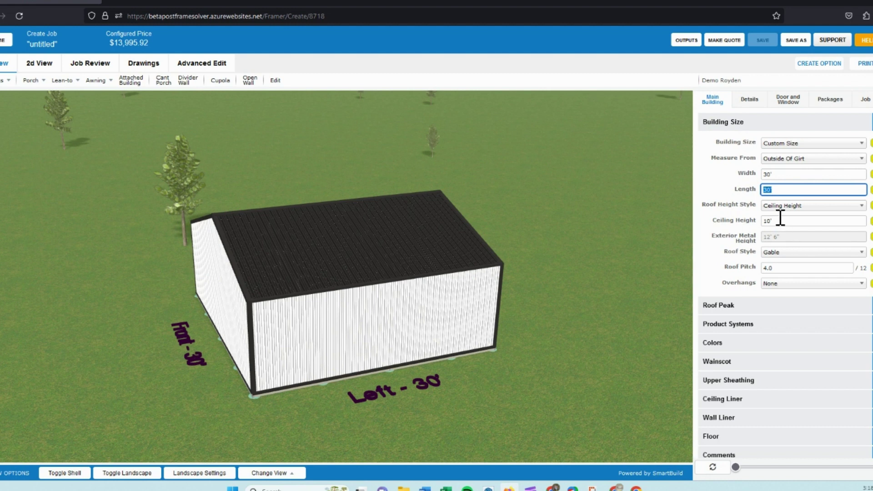
pyautogui.moveTo(736, 467); pyautogui.dragTo(872, 477)
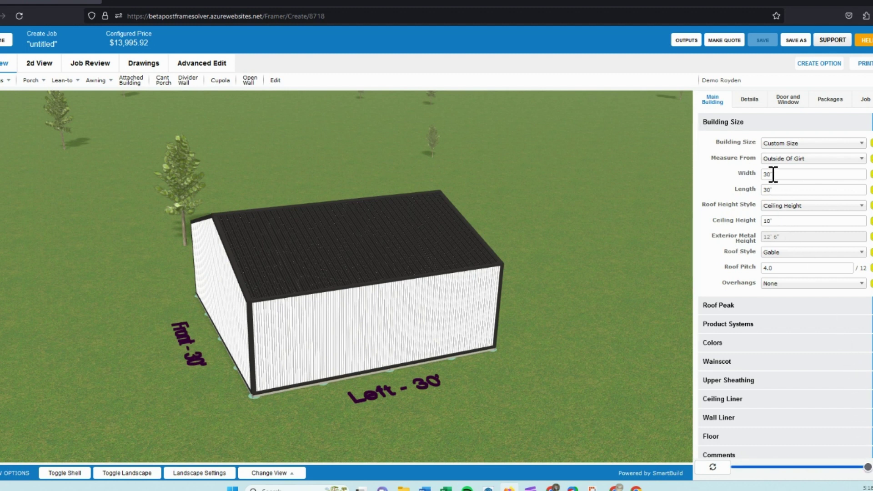
# Size the building 32' wide, 48' long, 12' ceiling, 1' overhangs, and rebuild the model
pyautogui.moveTo(773, 174); pyautogui.dragTo(763, 174)
pyautogui.write('32')
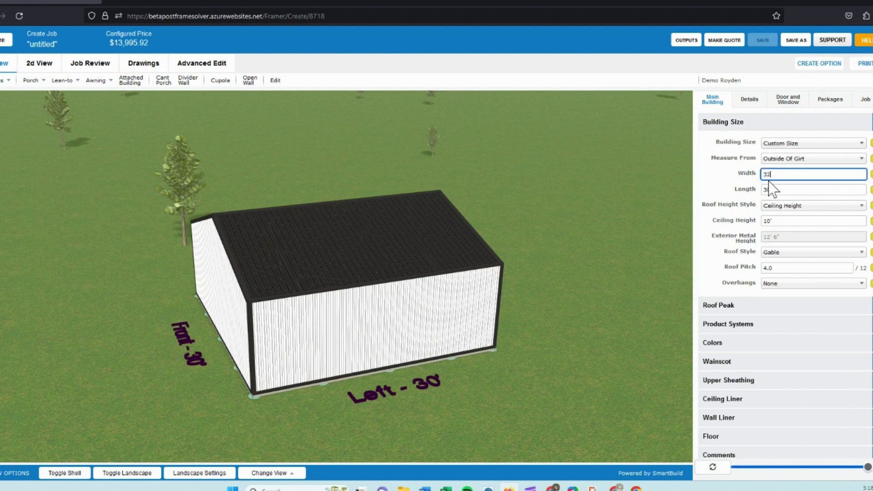
pyautogui.press('Tab')
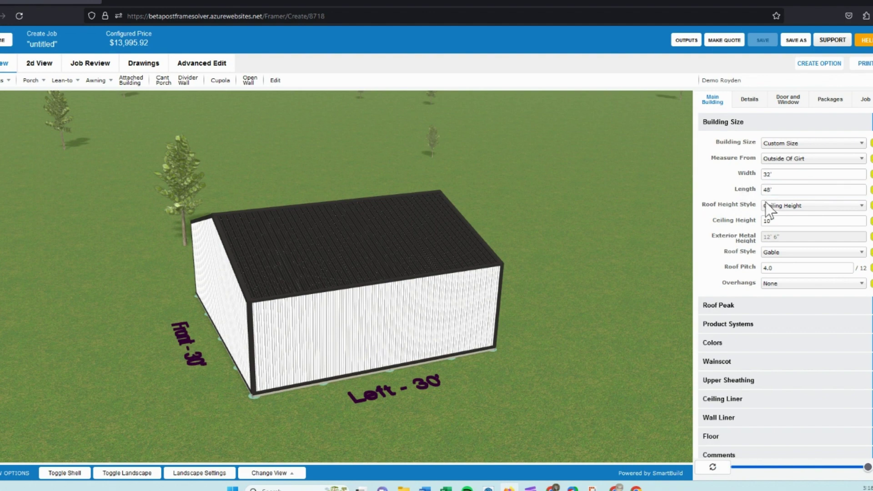
pyautogui.click(765, 221)
pyautogui.write('12')
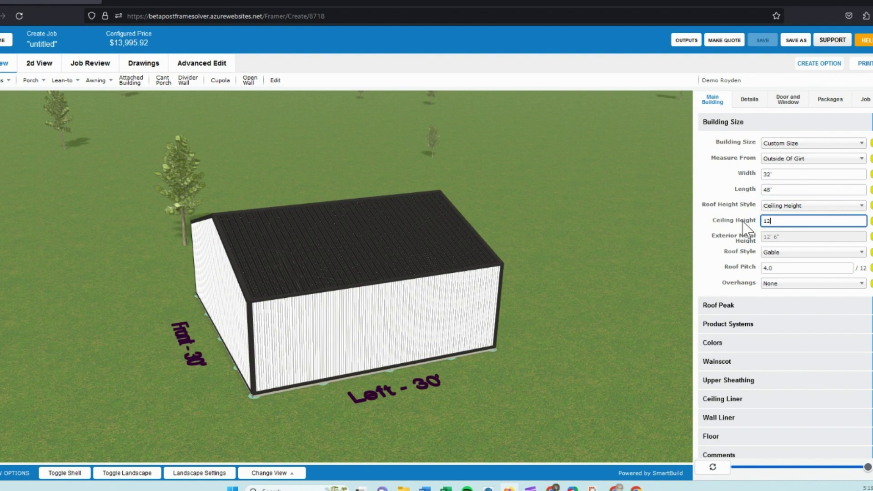
pyautogui.press('Return')
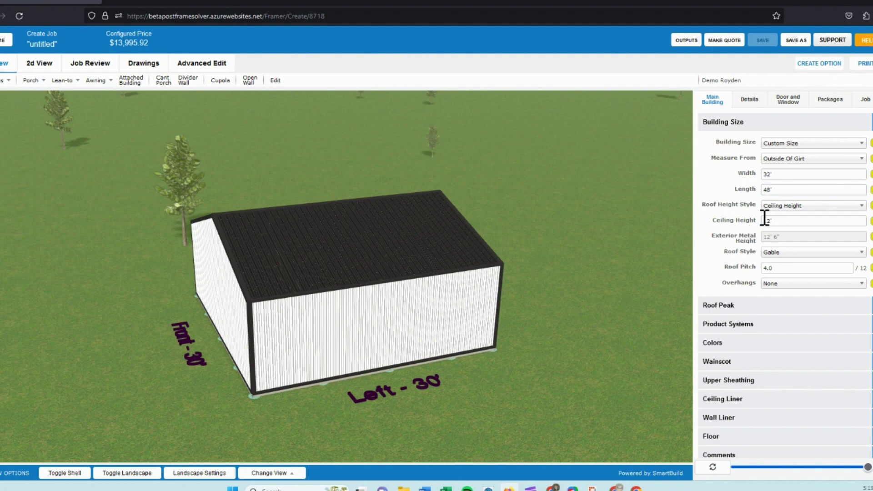
pyautogui.click(775, 287)
pyautogui.click(778, 341)
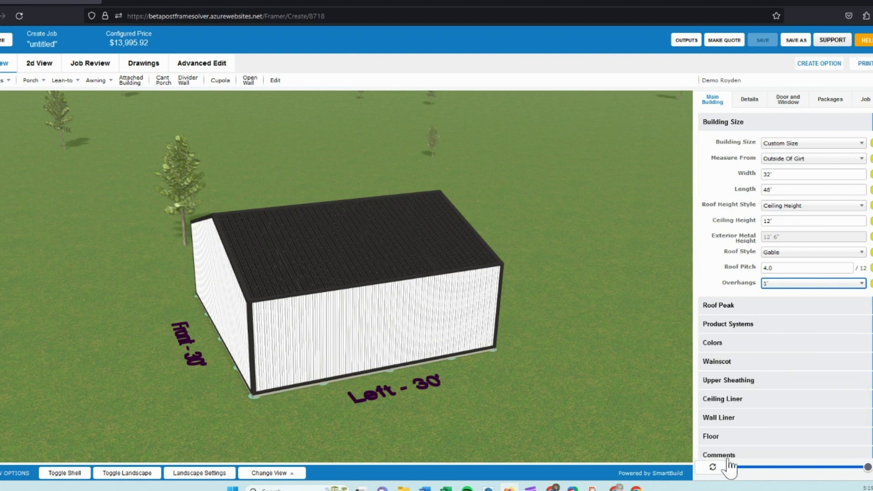
pyautogui.click(712, 467)
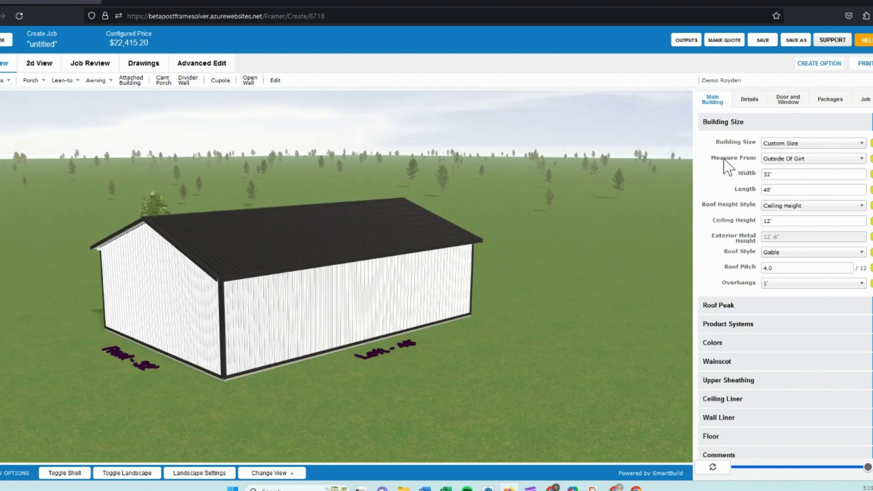
# Make the front roof peak a Peak Out and rebuild the model
pyautogui.click(752, 308)
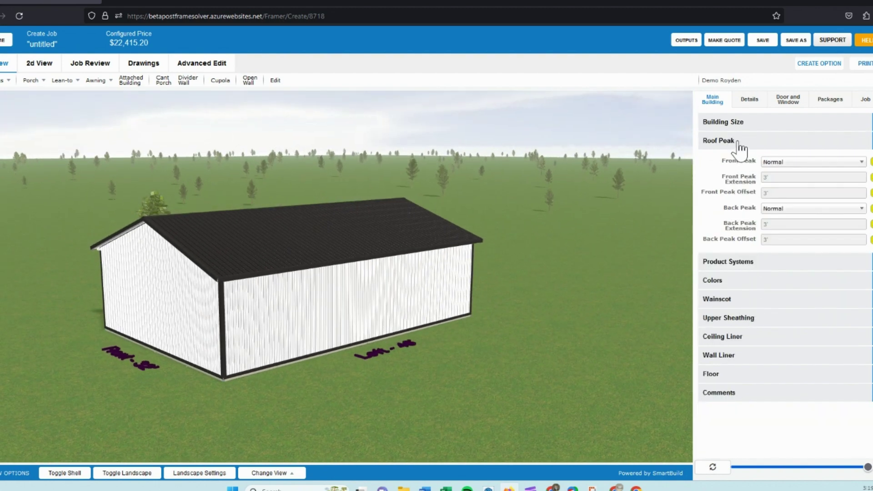
pyautogui.click(771, 162)
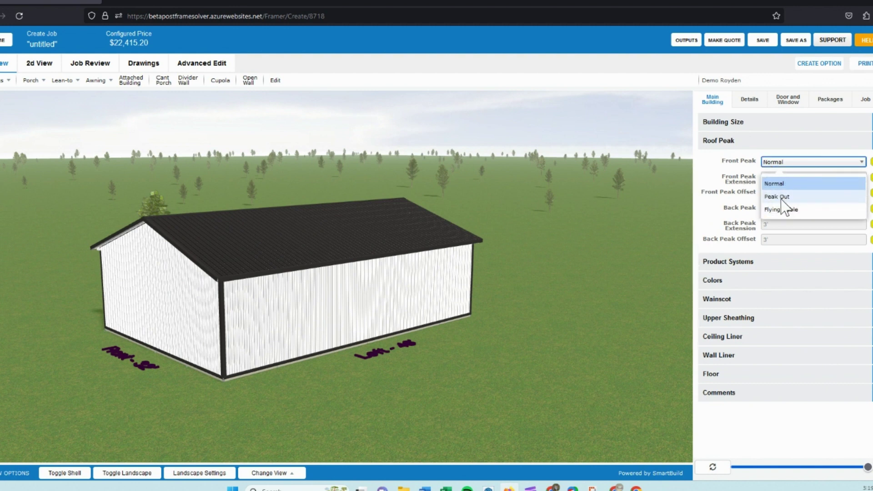
pyautogui.click(784, 197)
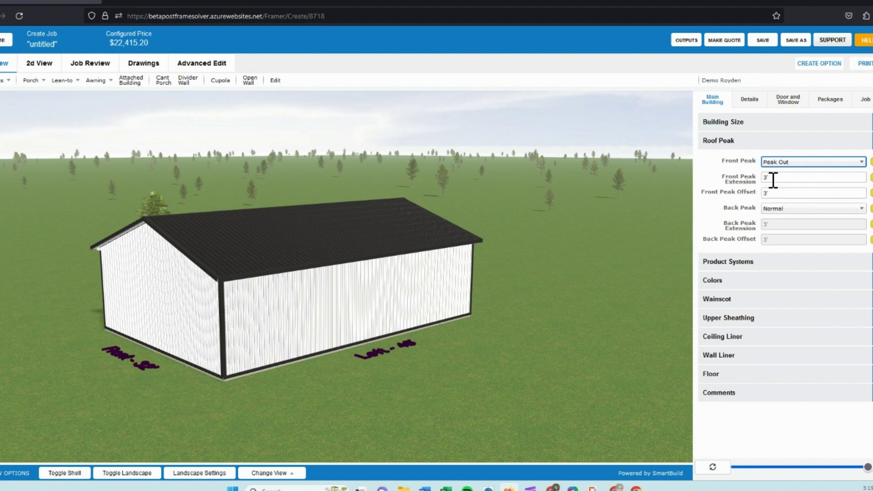
pyautogui.click(712, 467)
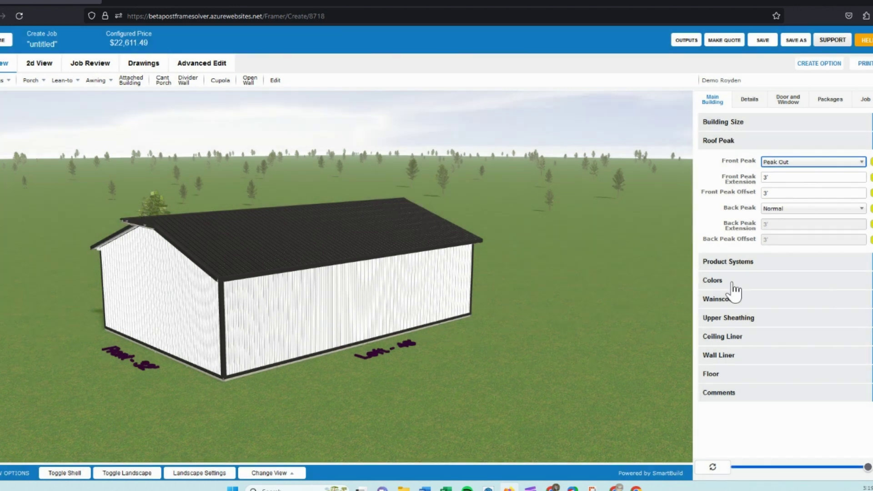
# Color the roof and the trim Dark Red
pyautogui.click(732, 284)
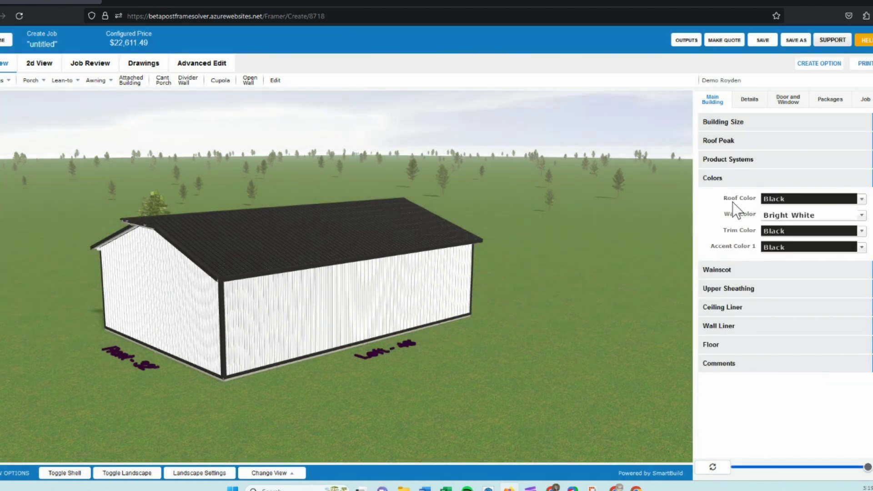
pyautogui.click(773, 200)
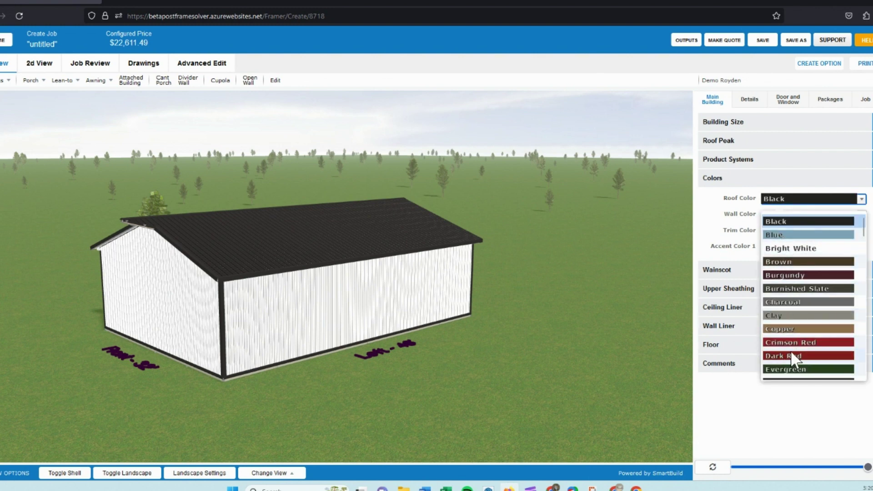
pyautogui.scroll(-2, 791, 321)
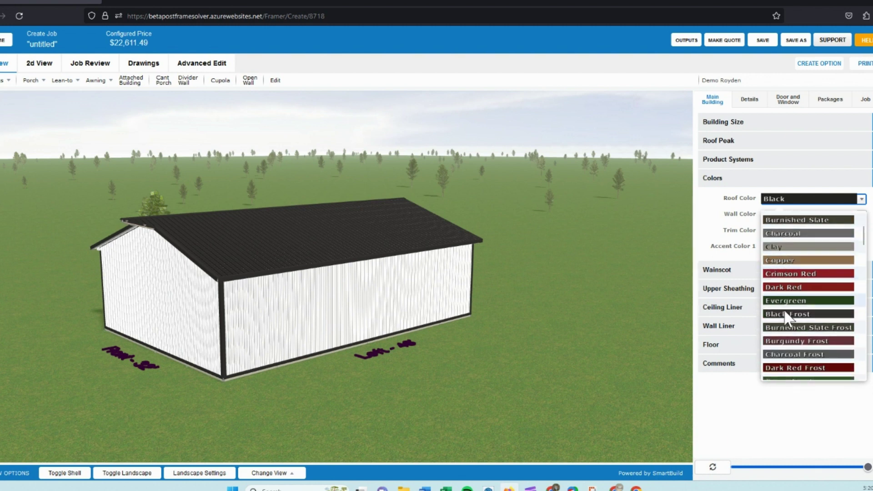
pyautogui.scroll(2, 790, 321)
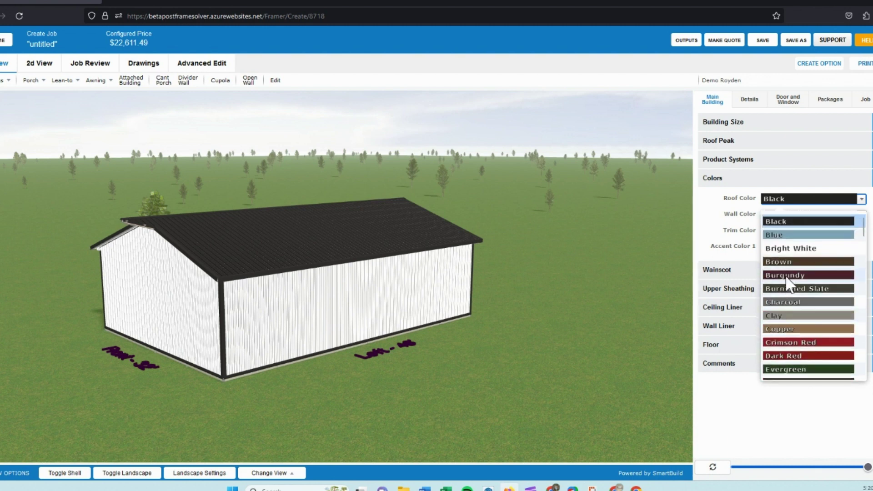
pyautogui.click(791, 357)
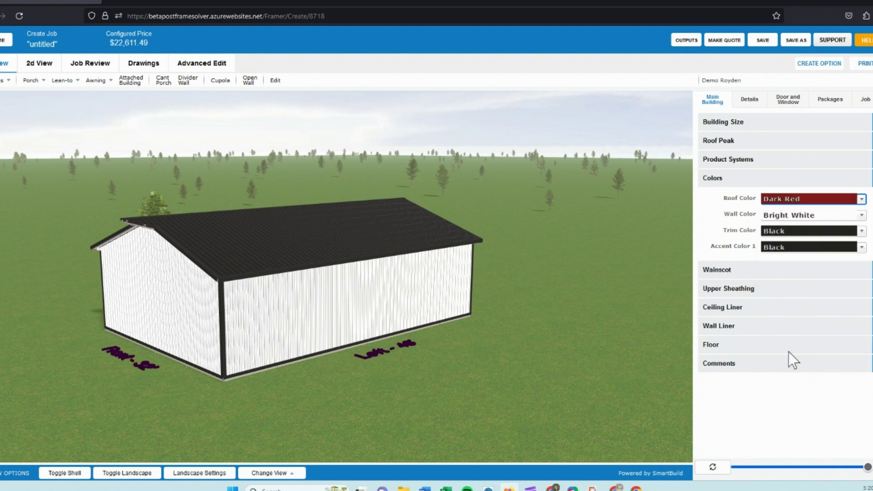
pyautogui.click(783, 230)
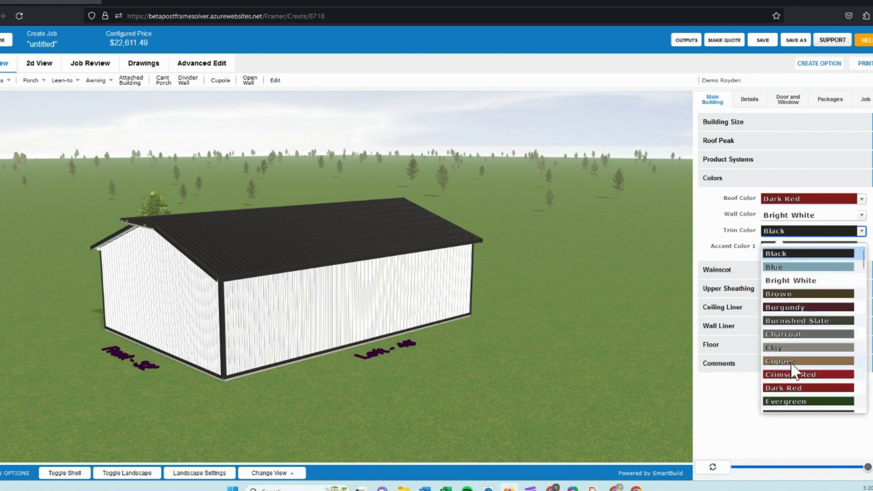
pyautogui.click(787, 387)
# Set the walls to Clay and add a 3' Dark Red wainscot
pyautogui.click(780, 219)
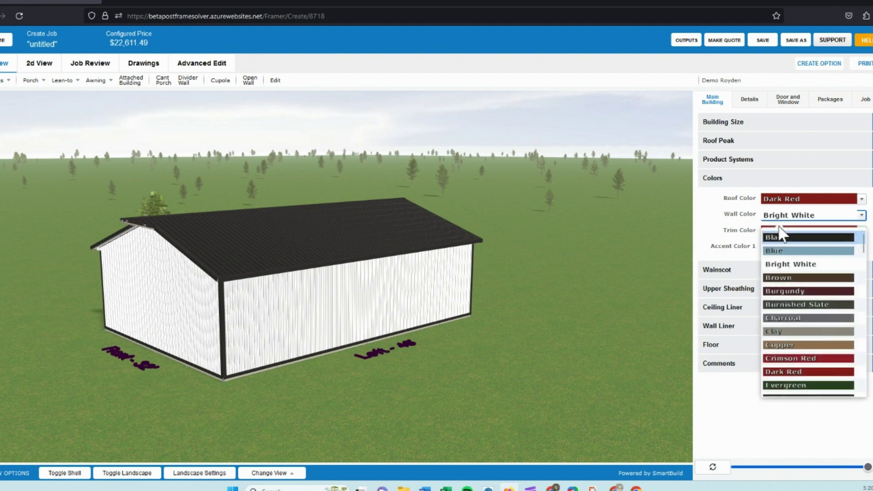
pyautogui.scroll(-2, 791, 327)
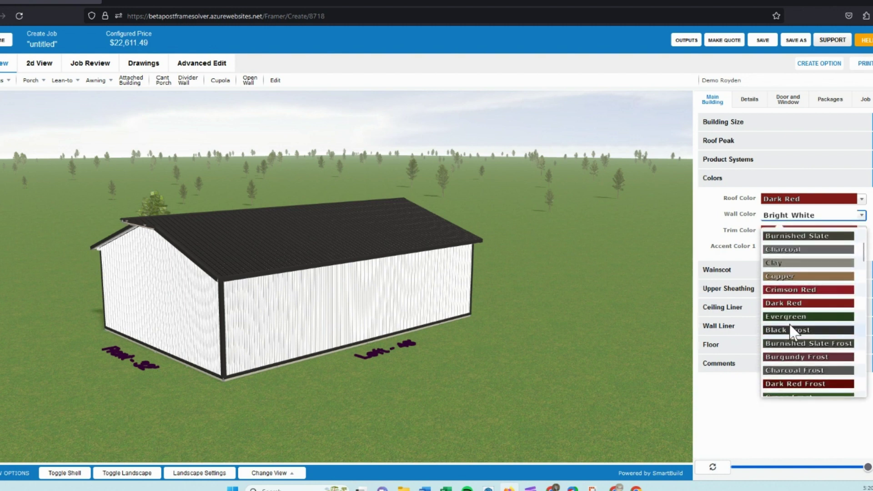
pyautogui.click(784, 263)
pyautogui.click(727, 270)
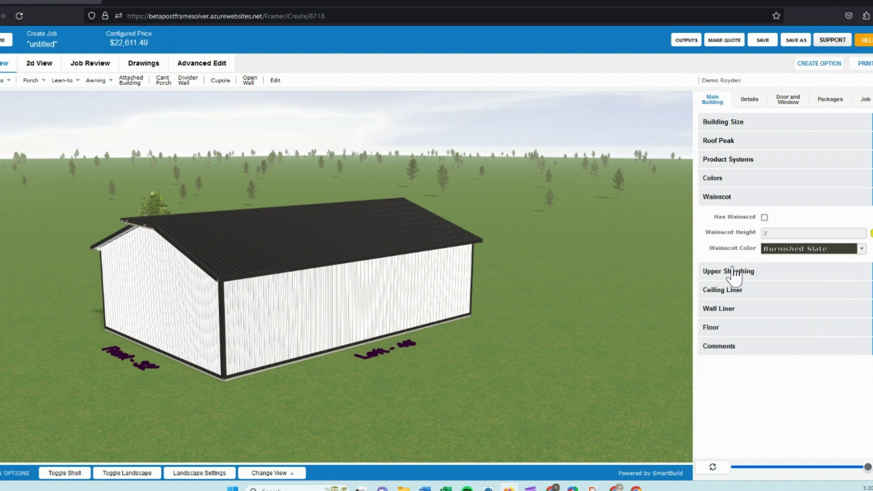
pyautogui.click(764, 217)
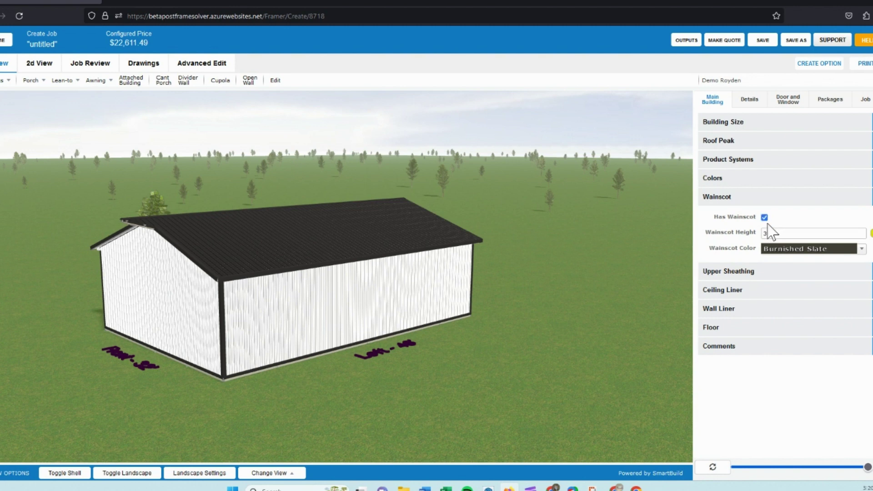
pyautogui.click(779, 250)
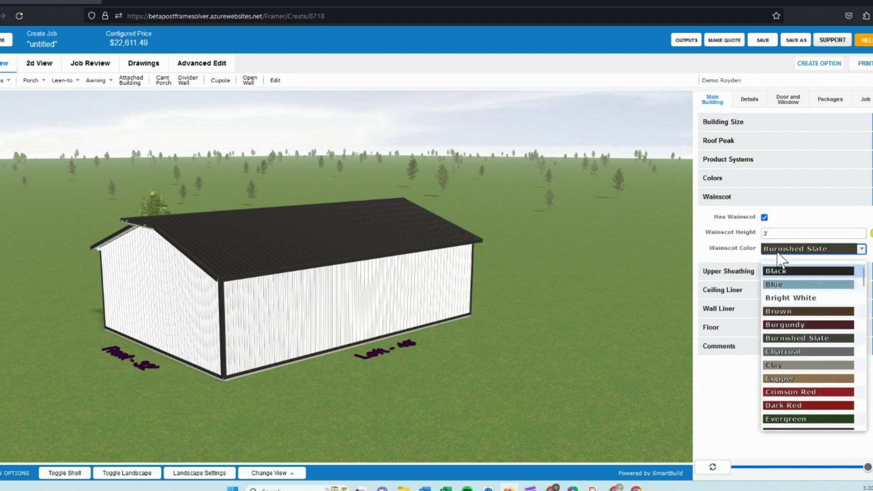
pyautogui.click(794, 406)
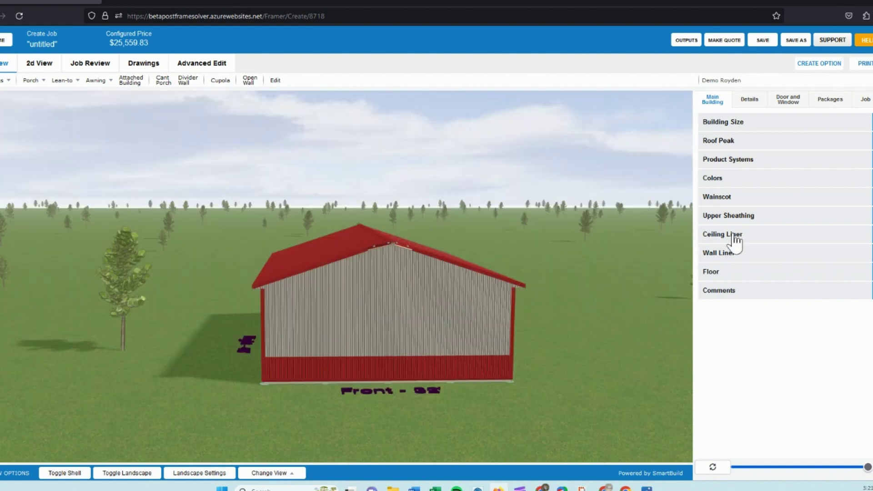
# Enable Bright White ceiling and wall liner panels and rebuild the model
pyautogui.click(735, 239)
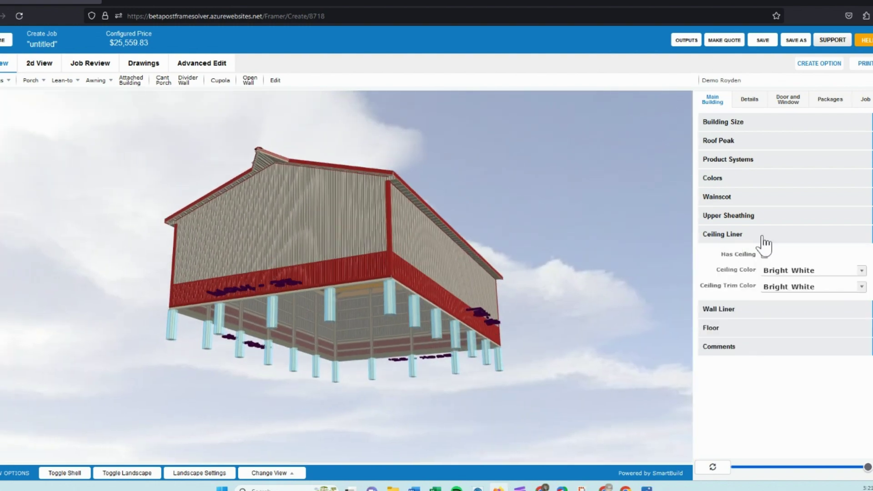
pyautogui.click(752, 238)
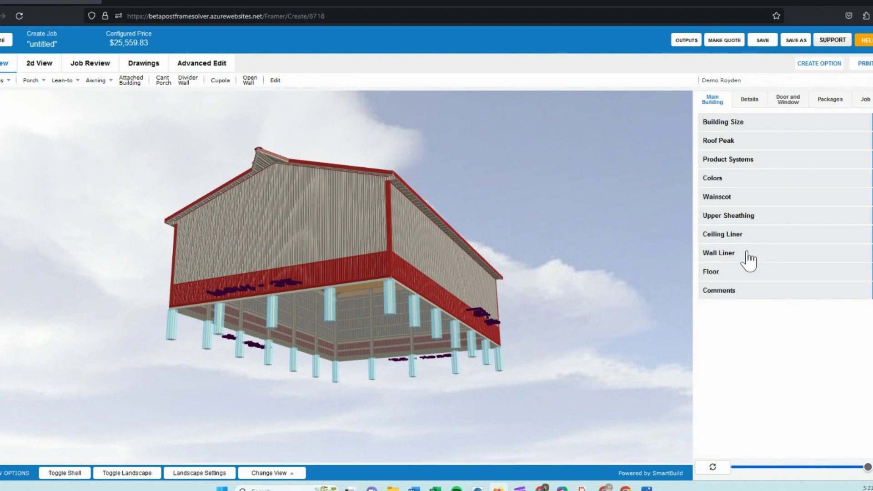
pyautogui.click(753, 256)
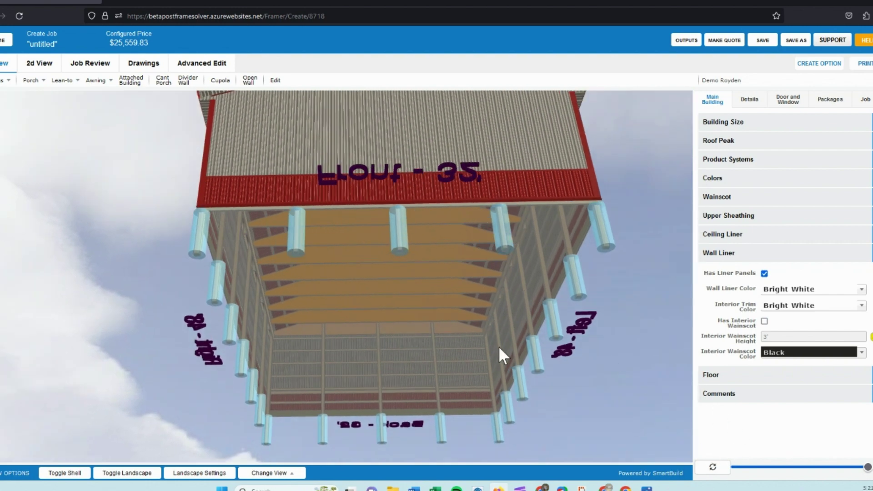
pyautogui.click(714, 467)
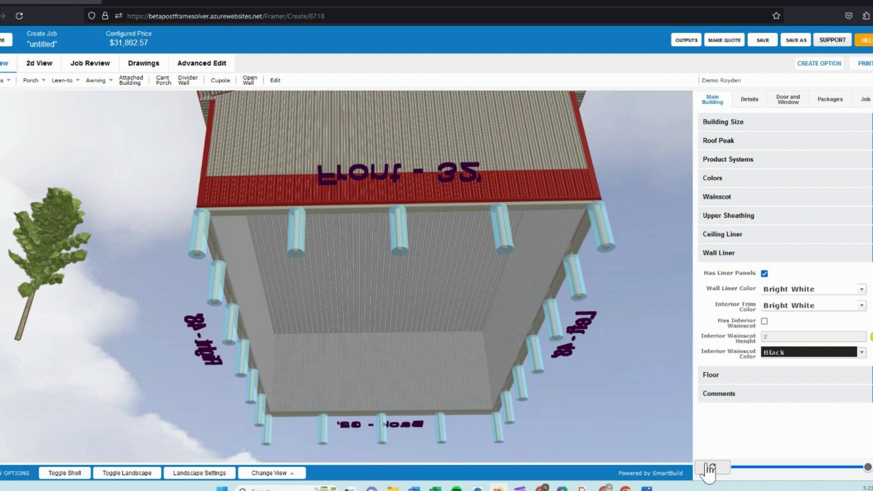
# Zoom inside the building and toggle the outer shell to view the liners
pyautogui.scroll(5, 514, 395)
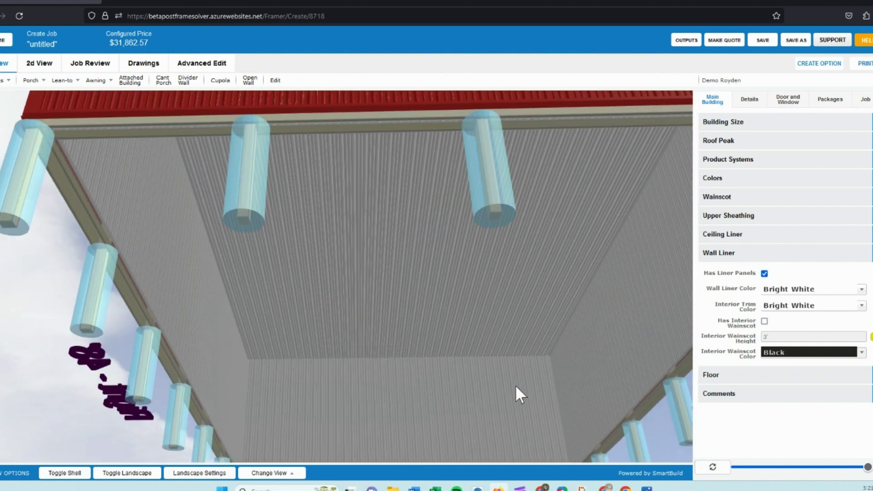
pyautogui.scroll(5, 519, 302)
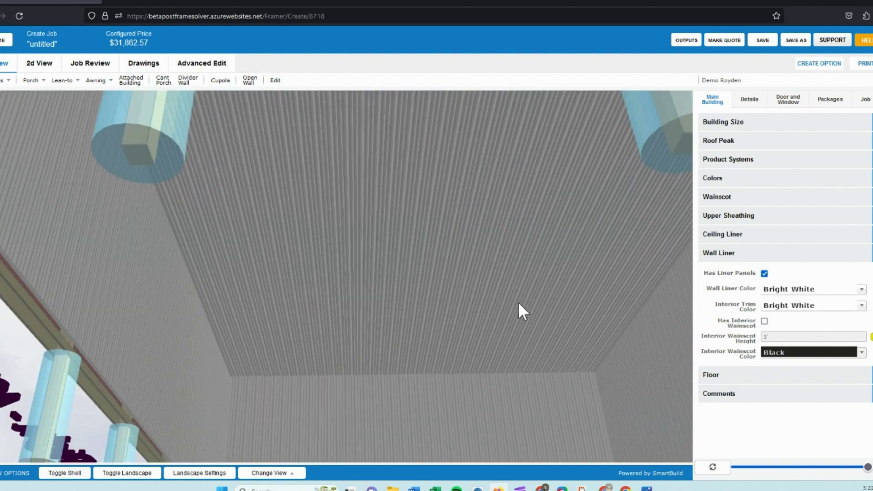
pyautogui.scroll(5, 513, 309)
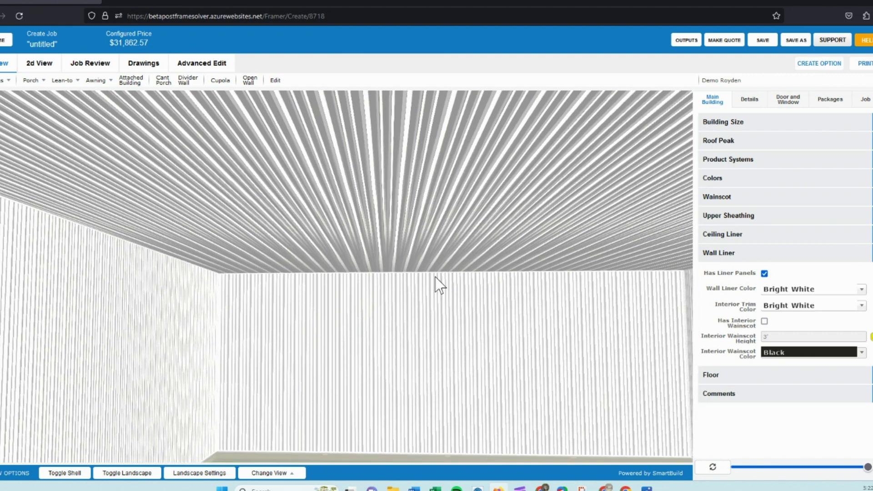
pyautogui.click(65, 474)
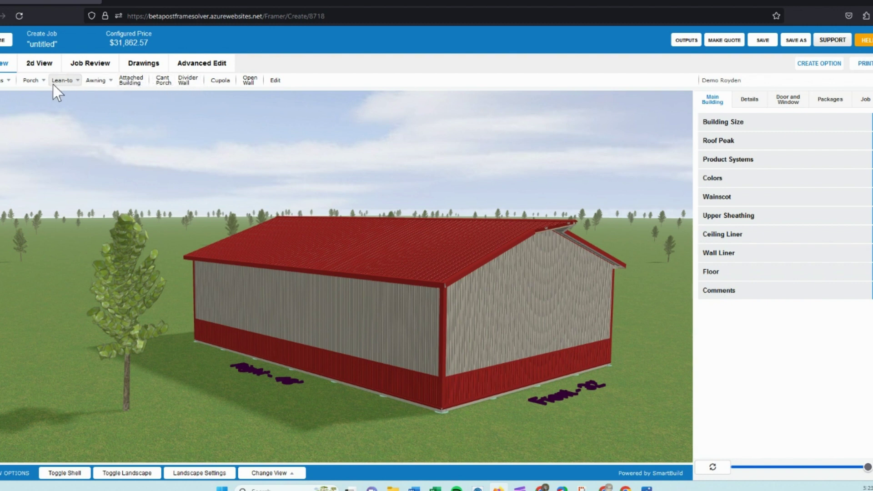
# Start a custom porch with start 0', length 48' and width 8'
pyautogui.click(34, 81)
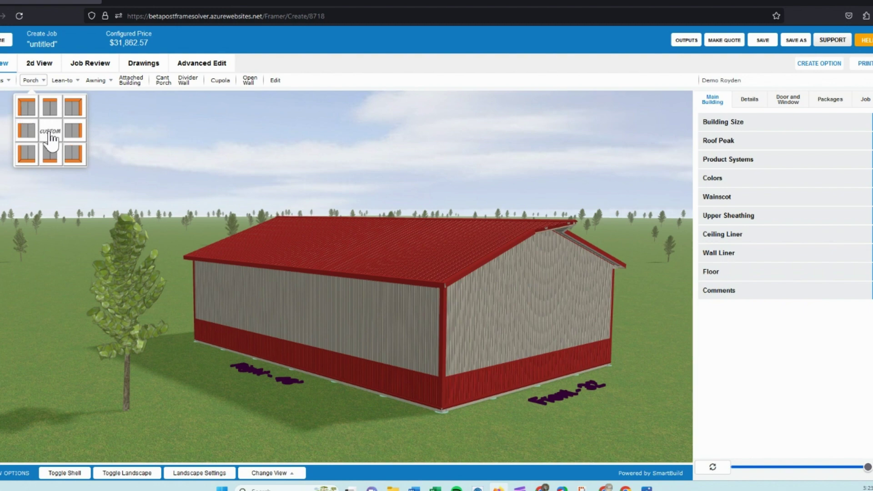
pyautogui.click(50, 132)
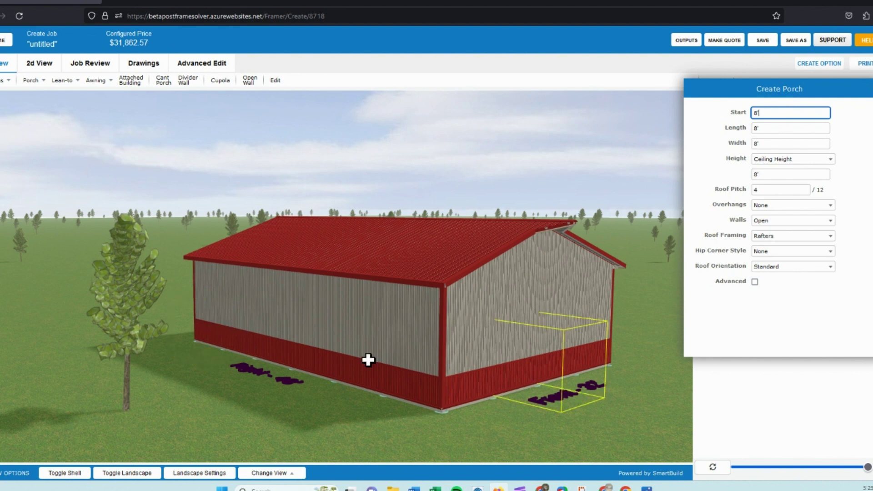
pyautogui.moveTo(769, 117)
pyautogui.mouseDown()
pyautogui.moveTo(751, 116)
pyautogui.moveTo(756, 128)
pyautogui.mouseUp()
pyautogui.write('0')
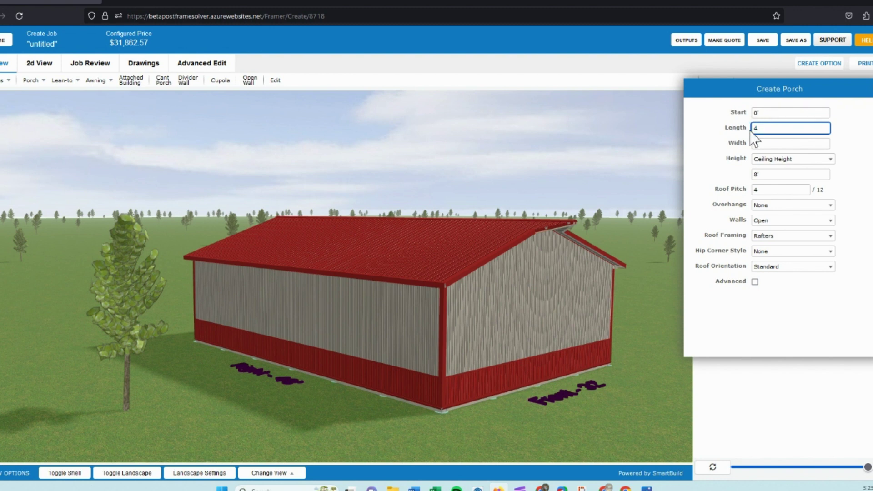
pyautogui.write('48')
pyautogui.moveTo(762, 144); pyautogui.dragTo(744, 143)
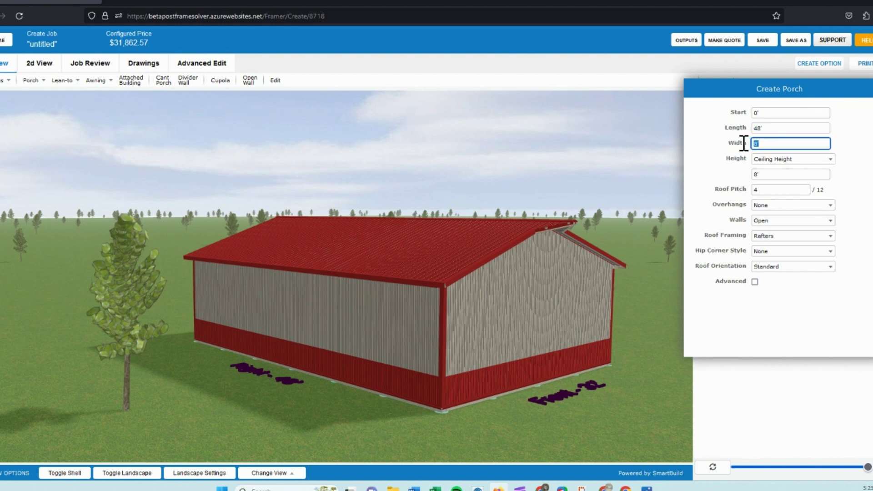
pyautogui.click(734, 147)
# Give the porch 4/12 pitch, 1' overhangs, truss framing, hips on both corners, and place it on the side wall
pyautogui.click(756, 190)
pyautogui.press('BackSpace')
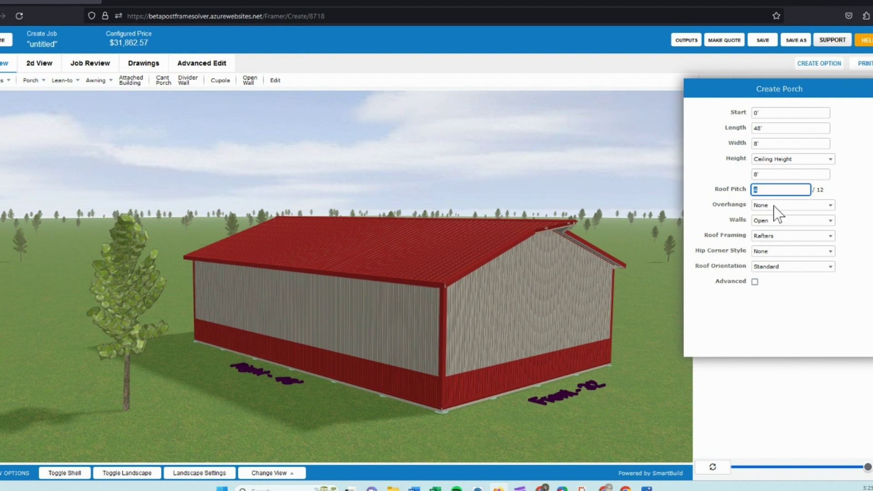
pyautogui.click(773, 205)
pyautogui.click(769, 251)
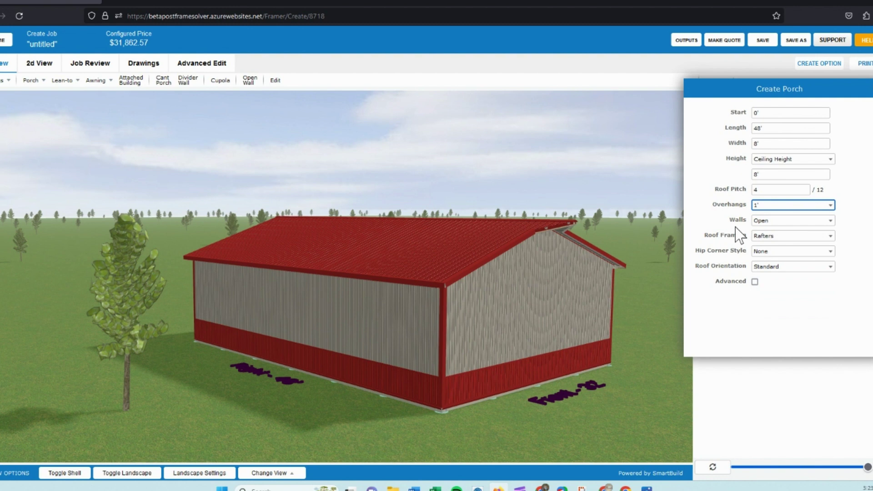
pyautogui.click(766, 237)
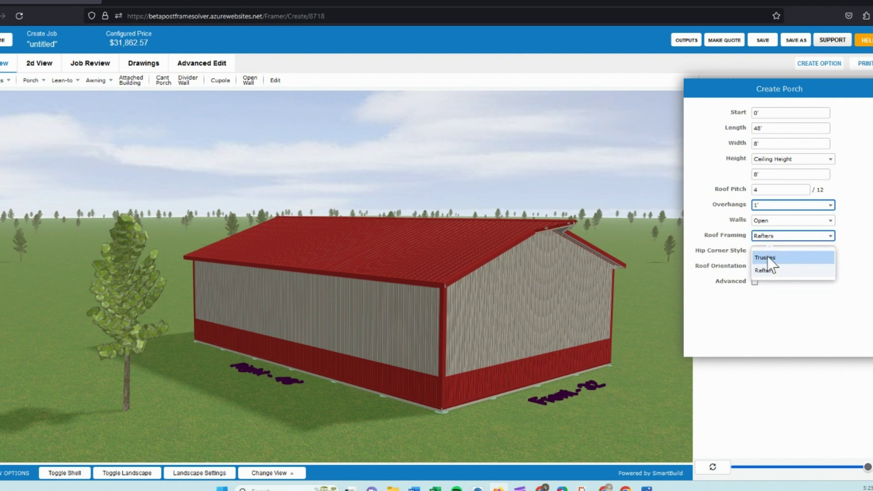
pyautogui.click(765, 257)
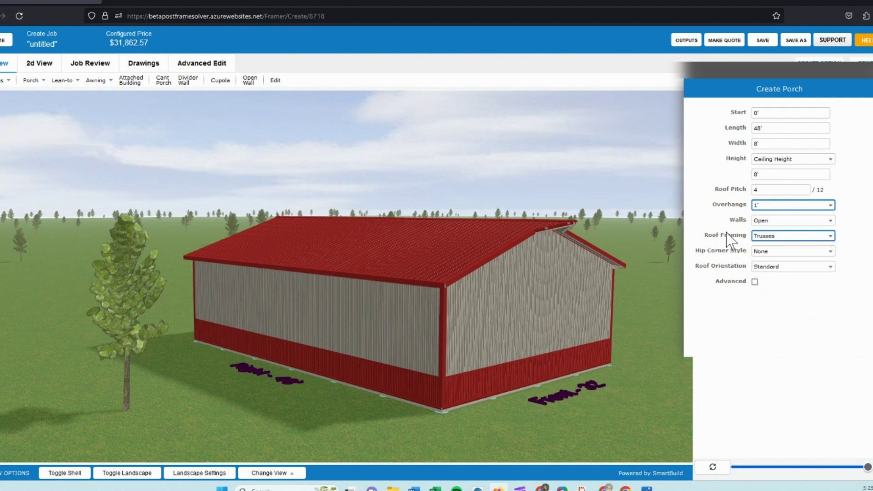
pyautogui.click(765, 254)
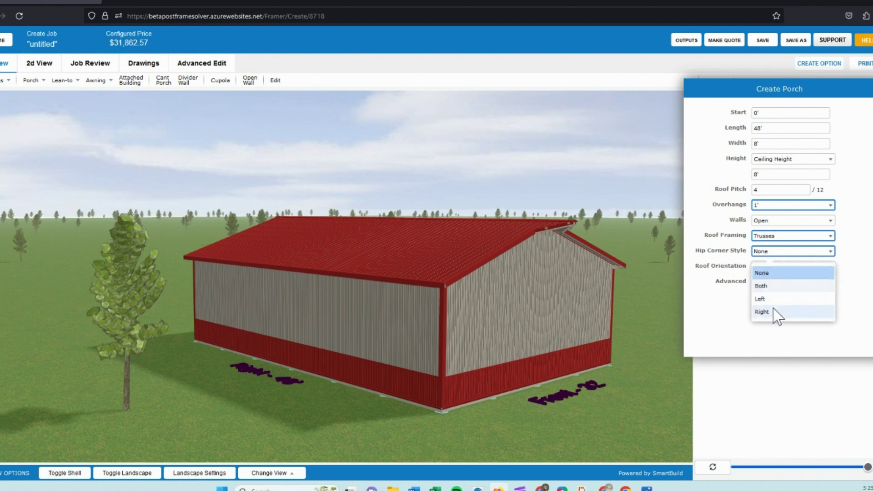
pyautogui.click(773, 286)
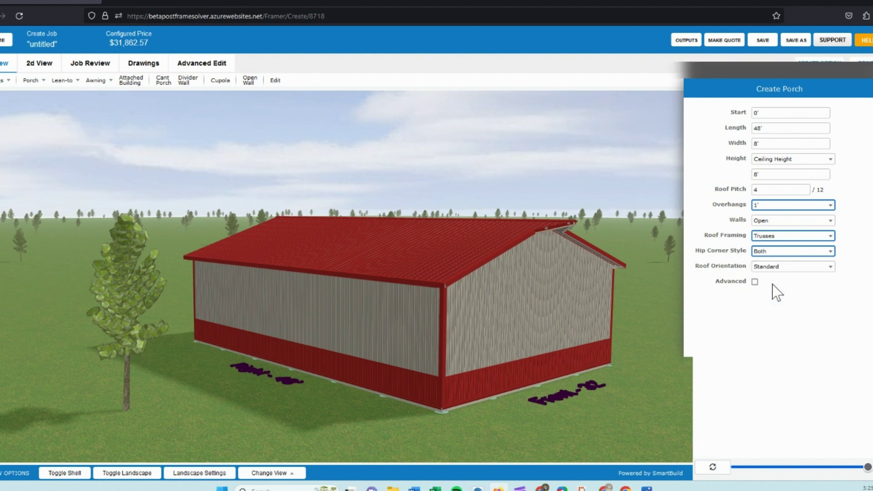
pyautogui.click(288, 334)
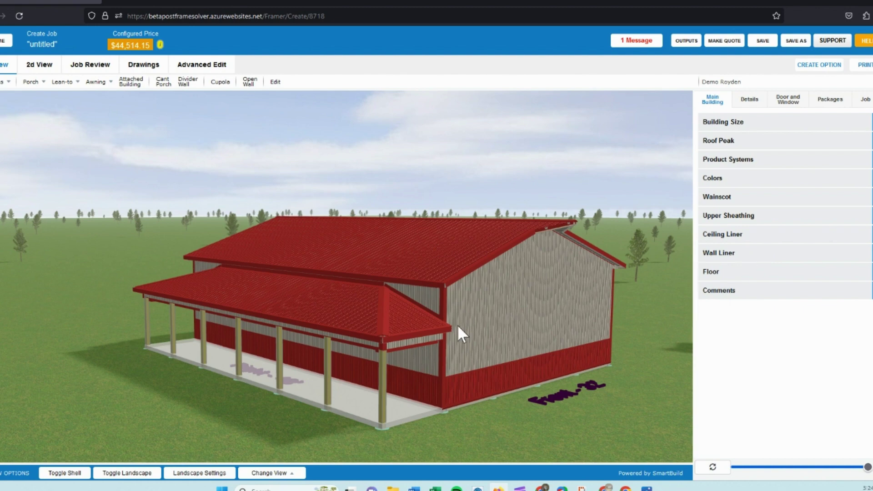
# Select the porch roof and apply a roof pitch of 2 in Edit Attached Building
pyautogui.scroll(1, 459, 324)
pyautogui.moveTo(462, 324); pyautogui.dragTo(465, 319)
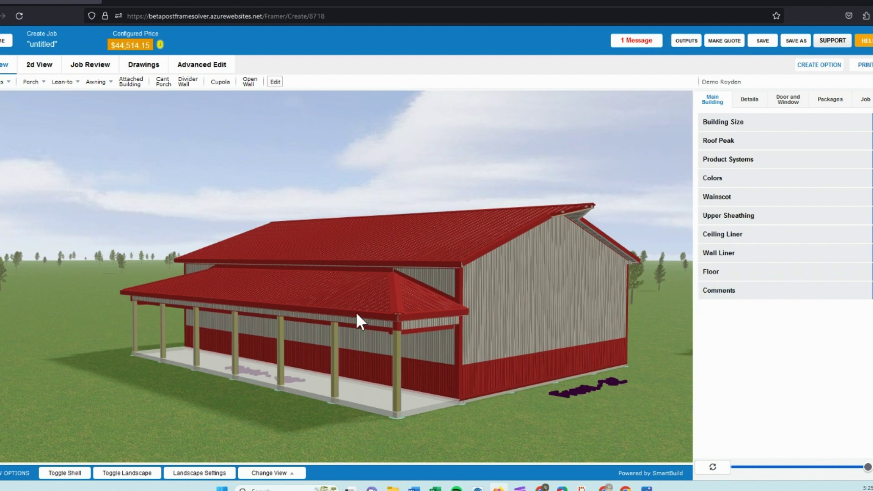
pyautogui.click(330, 304)
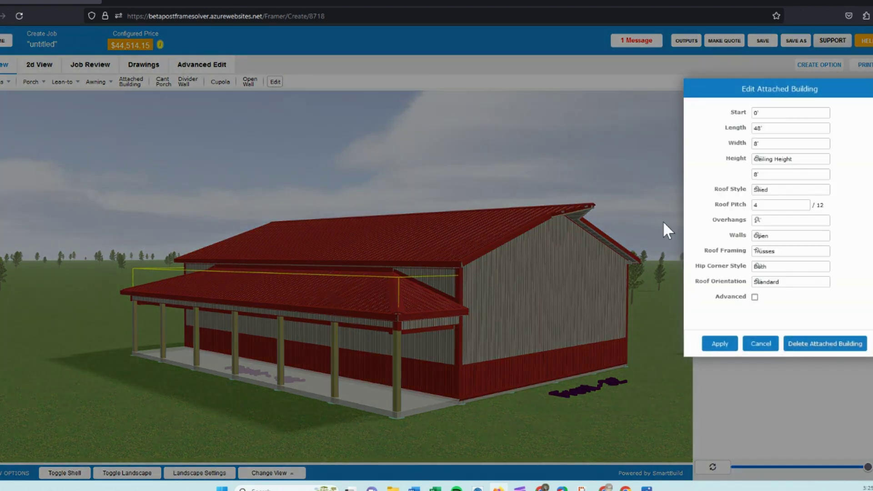
pyautogui.doubleClick(757, 206)
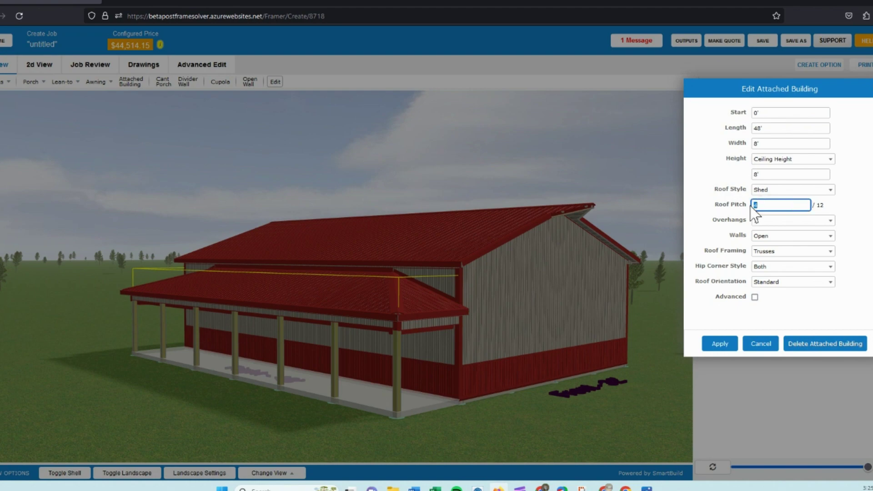
pyautogui.write('2')
pyautogui.click(720, 345)
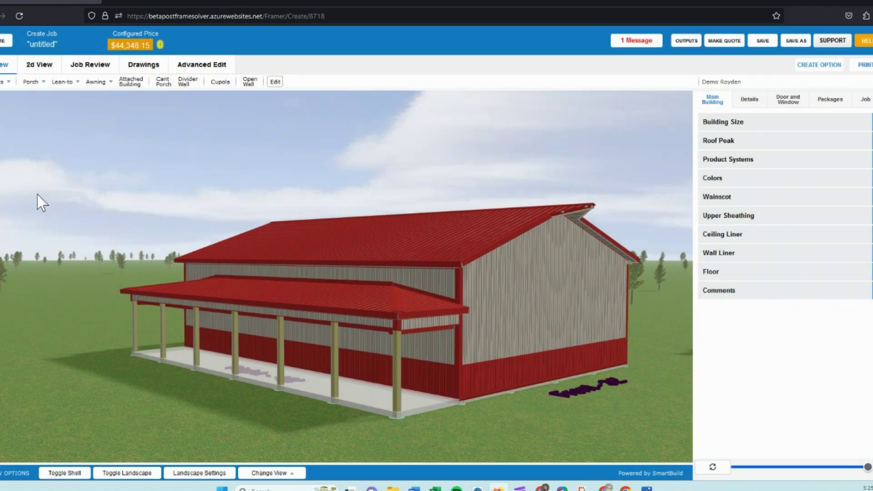
# Add Panel-style 36" Fbrgls 9-Lite LHIS walk doors on the porch wall and refresh the render
pyautogui.click(2, 91)
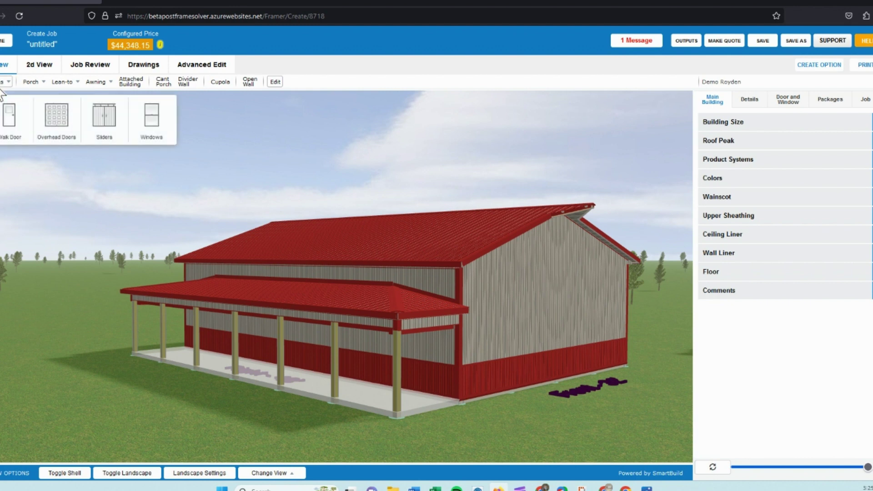
pyautogui.click(10, 120)
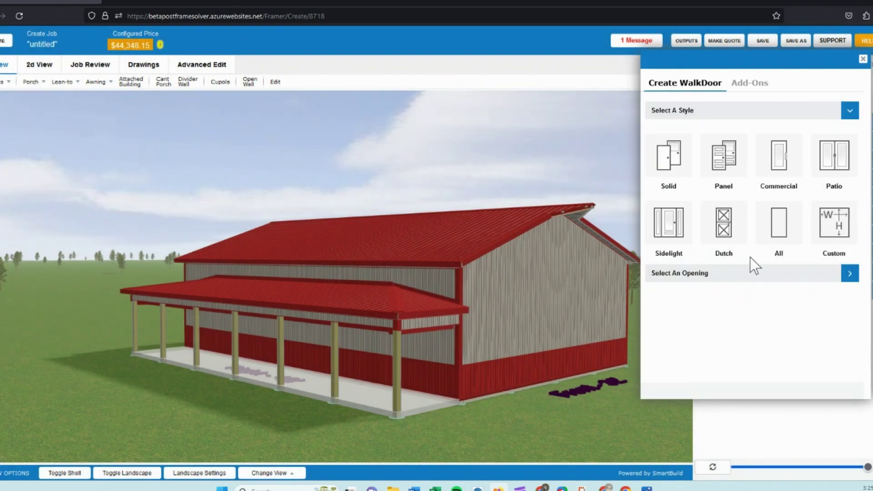
pyautogui.click(724, 159)
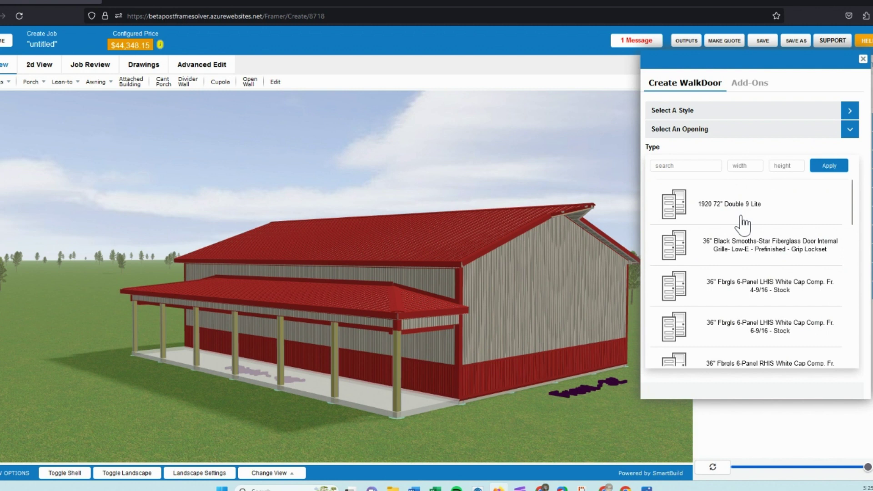
pyautogui.scroll(-4, 750, 277)
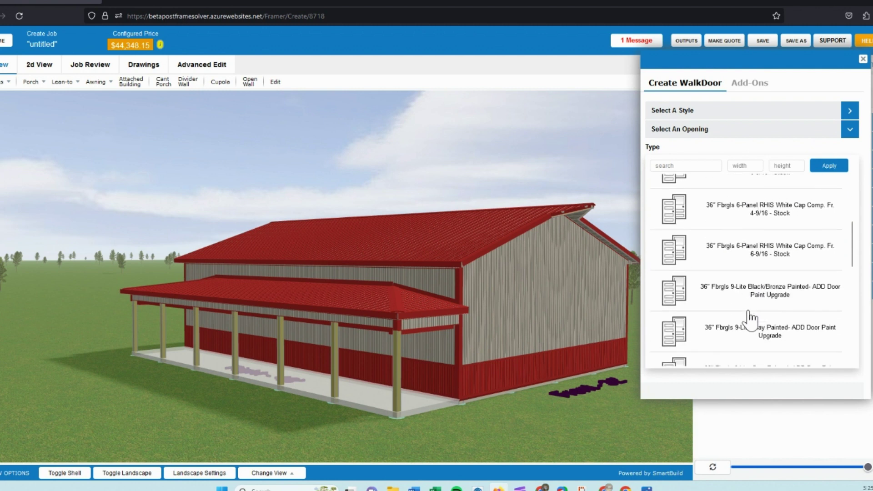
pyautogui.scroll(-5, 751, 281)
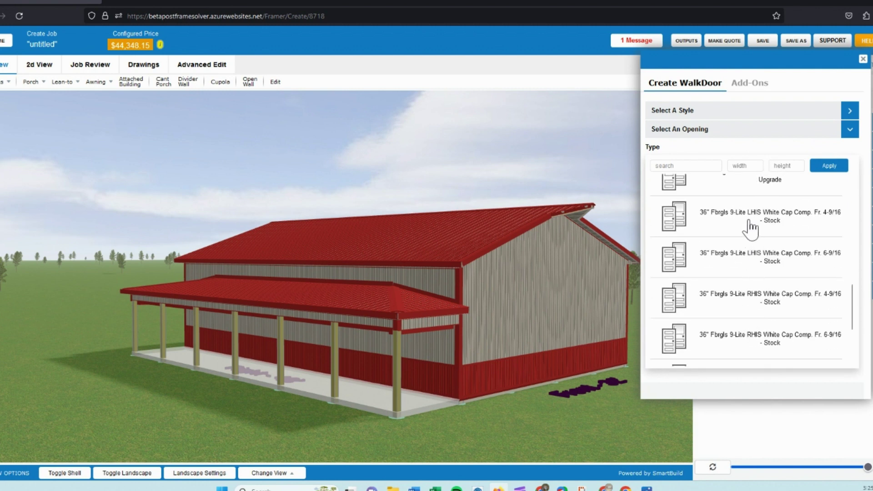
pyautogui.click(751, 226)
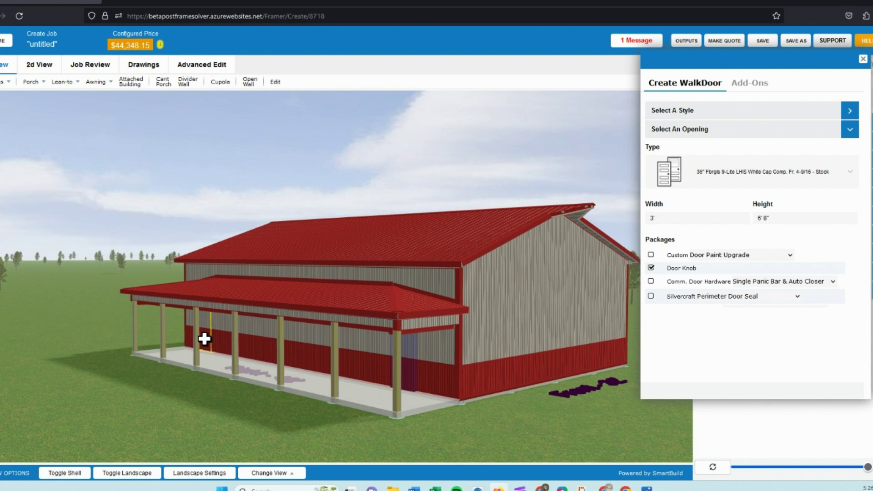
pyautogui.click(723, 467)
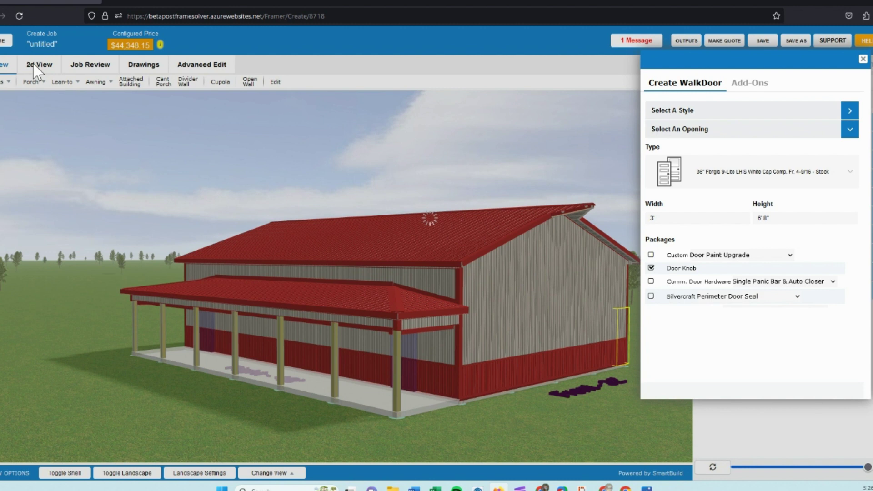
# In the 2D floor plan, check the positions of the two porch-wall doors
pyautogui.click(33, 64)
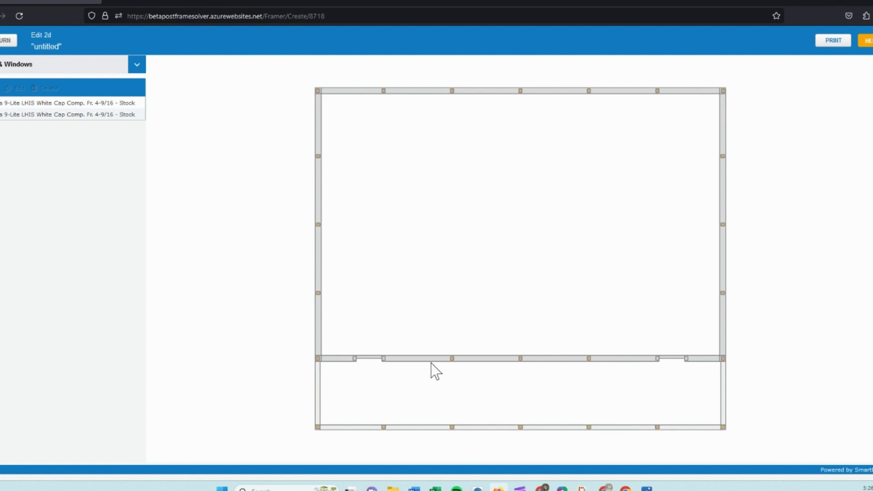
pyautogui.click(369, 358)
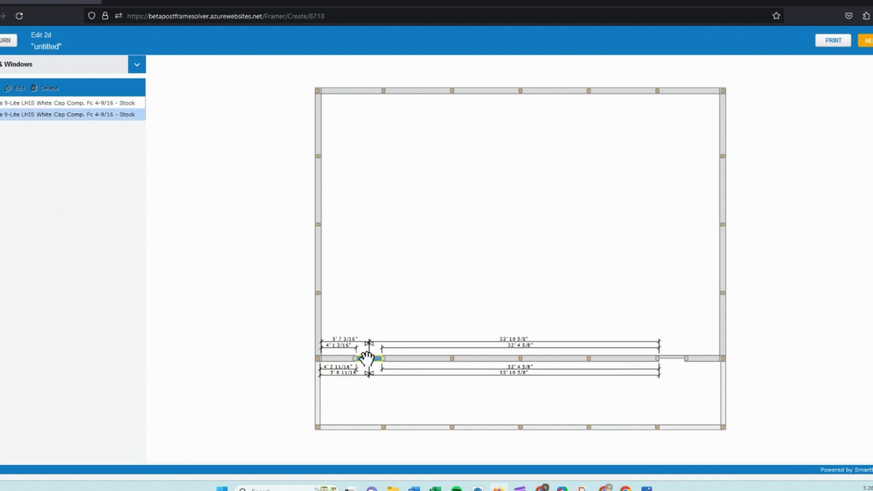
pyautogui.click(669, 360)
pyautogui.click(563, 294)
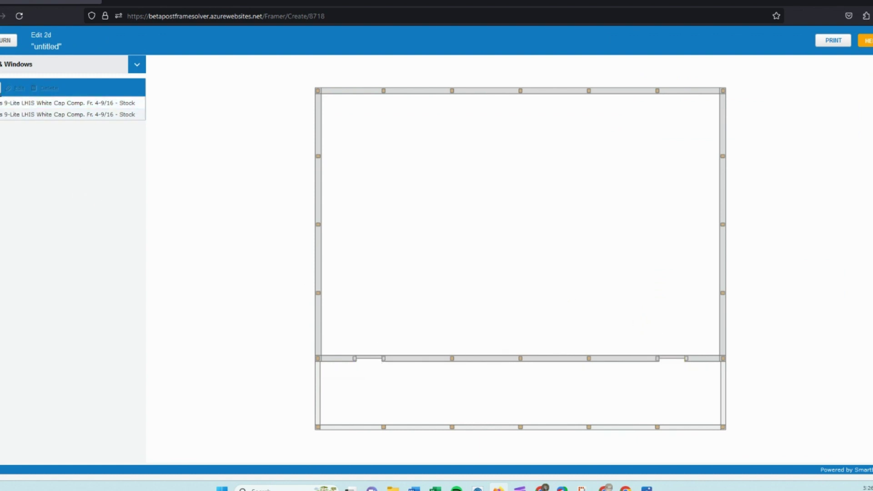
# Place 3x2 Wht Vinyl Slider Windows on the porch-side wall and the right end wall
pyautogui.click(1, 89)
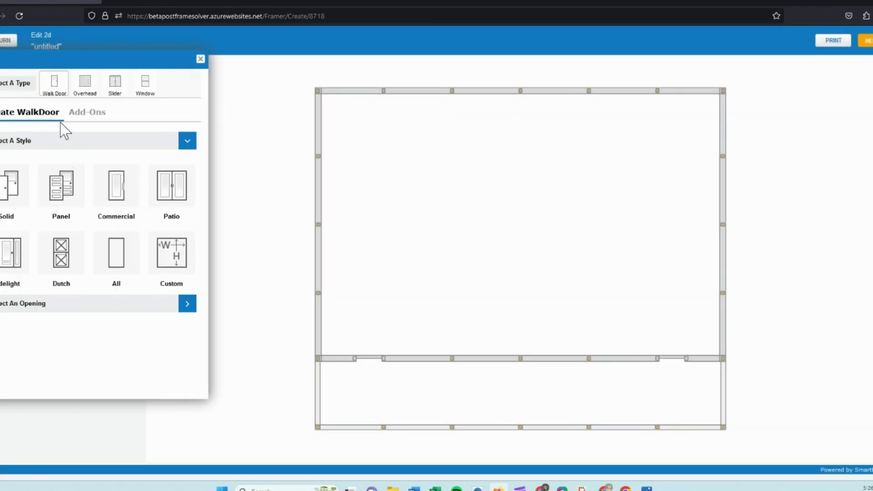
pyautogui.click(145, 92)
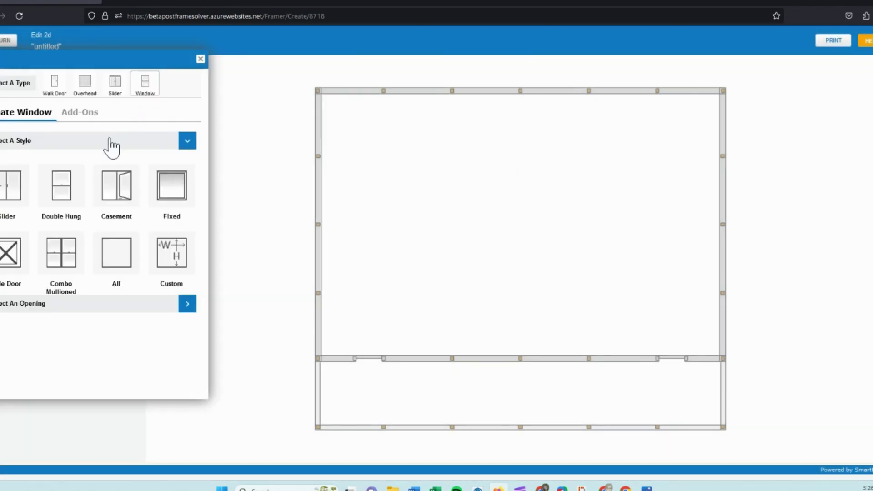
pyautogui.click(4, 194)
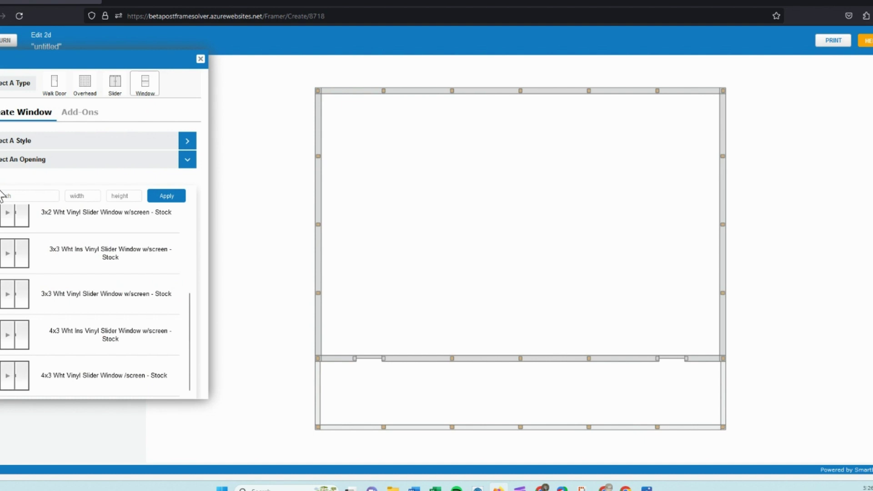
pyautogui.scroll(2, 97, 288)
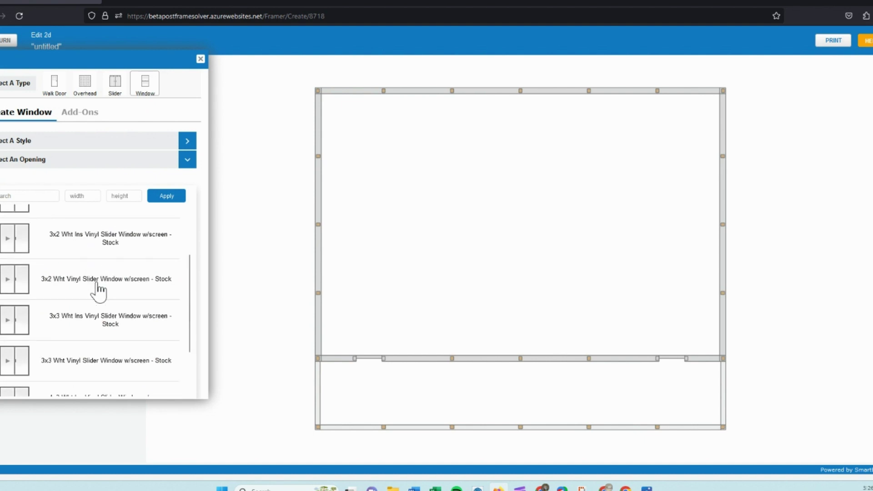
pyautogui.click(68, 300)
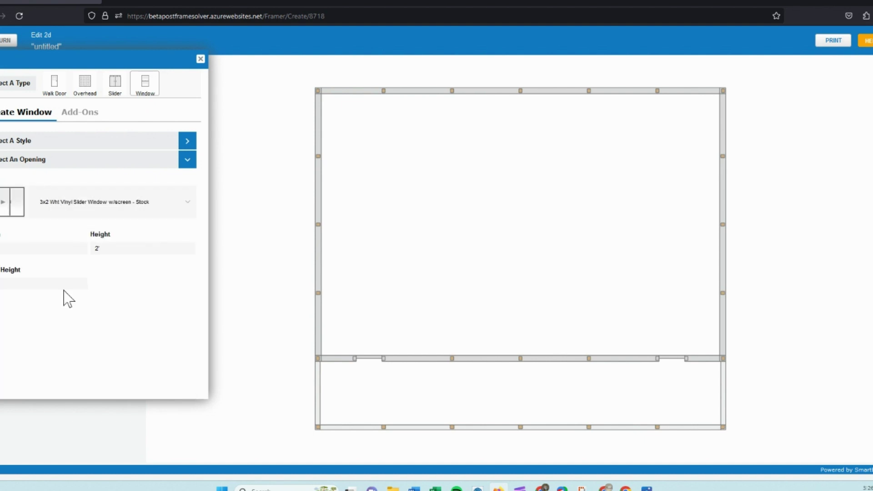
pyautogui.click(601, 359)
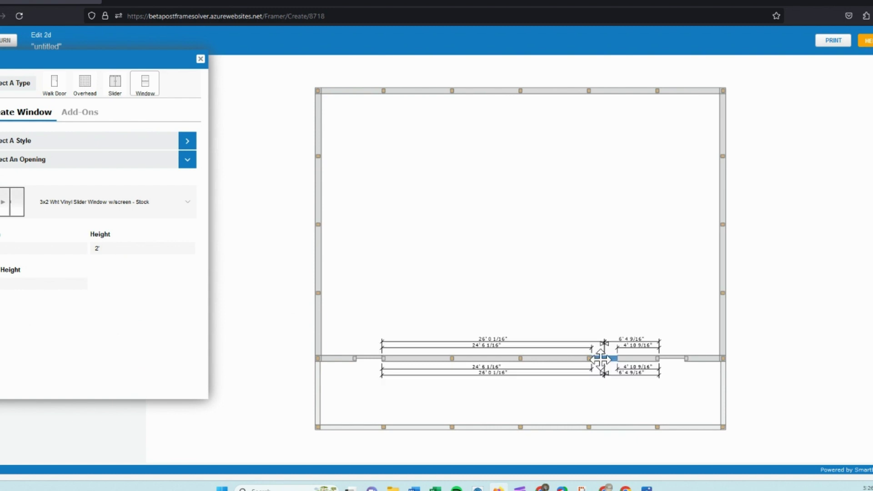
pyautogui.click(721, 289)
pyautogui.moveTo(723, 279); pyautogui.dragTo(723, 303)
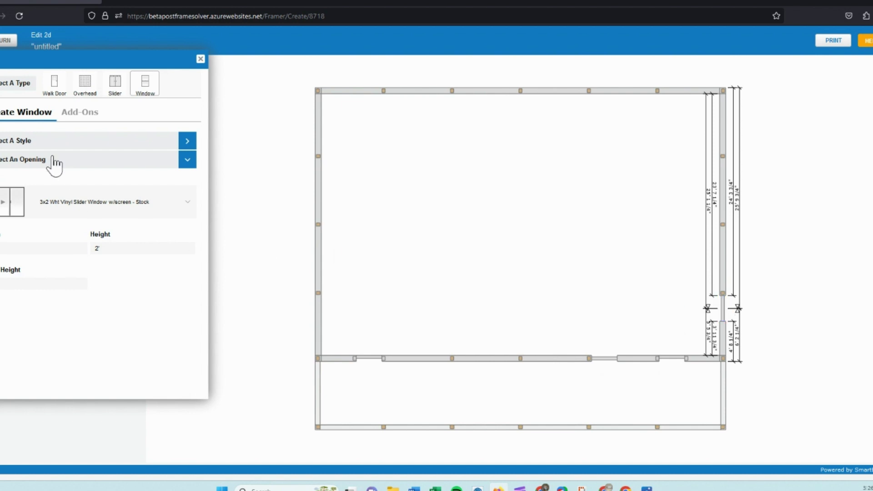
pyautogui.click(85, 90)
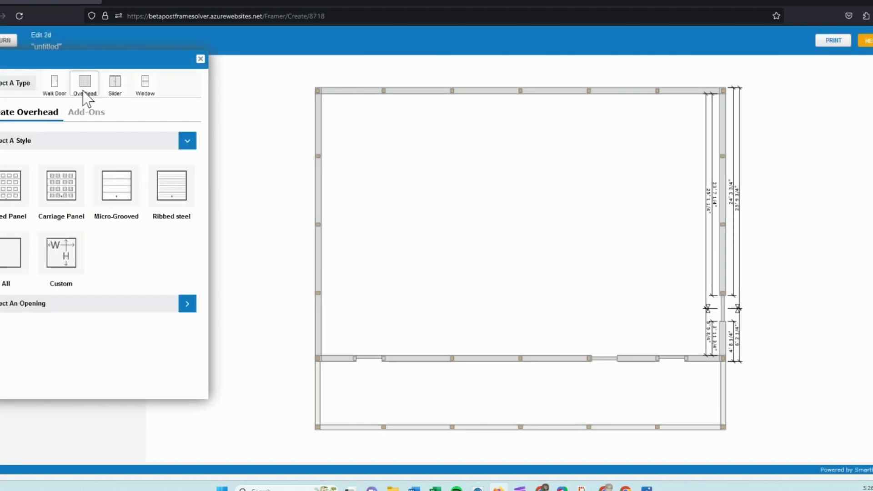
# Choose the Raised Panel 12x12 C.H.I. 2283 Series ADD WINDOWS door with a 12' operator
pyautogui.click(8, 195)
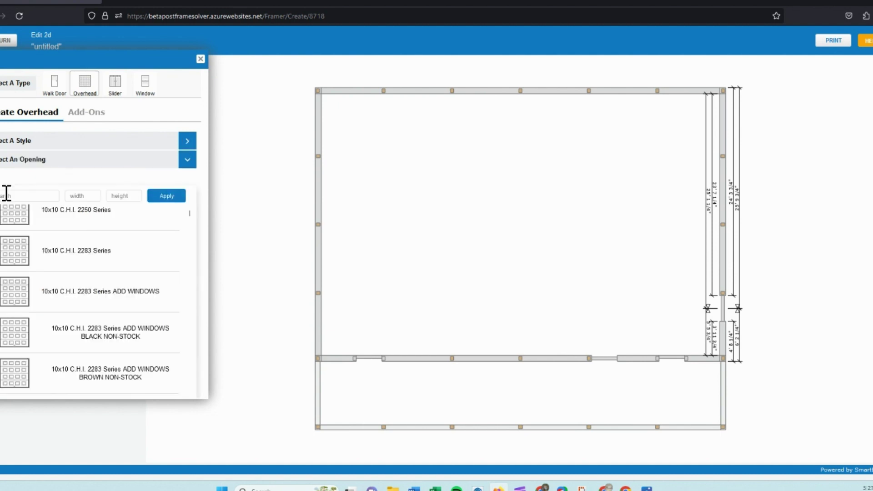
pyautogui.click(119, 196)
pyautogui.write('12')
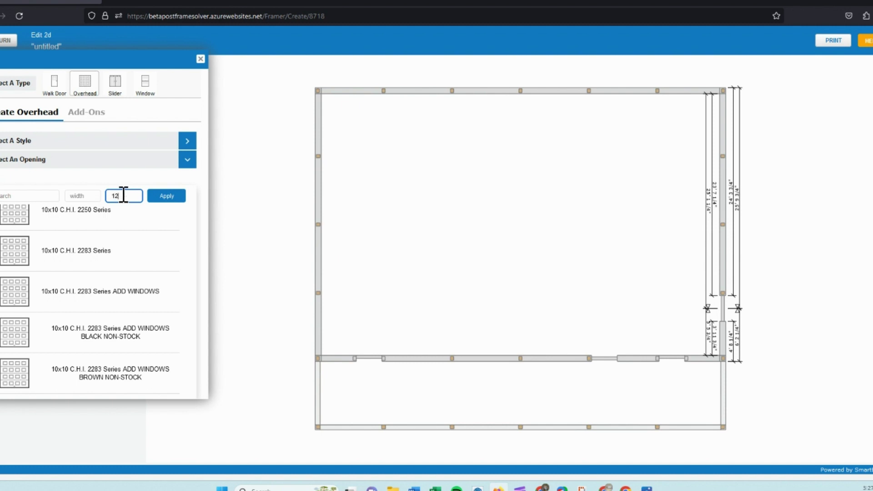
pyautogui.click(164, 198)
pyautogui.scroll(-4, 90, 300)
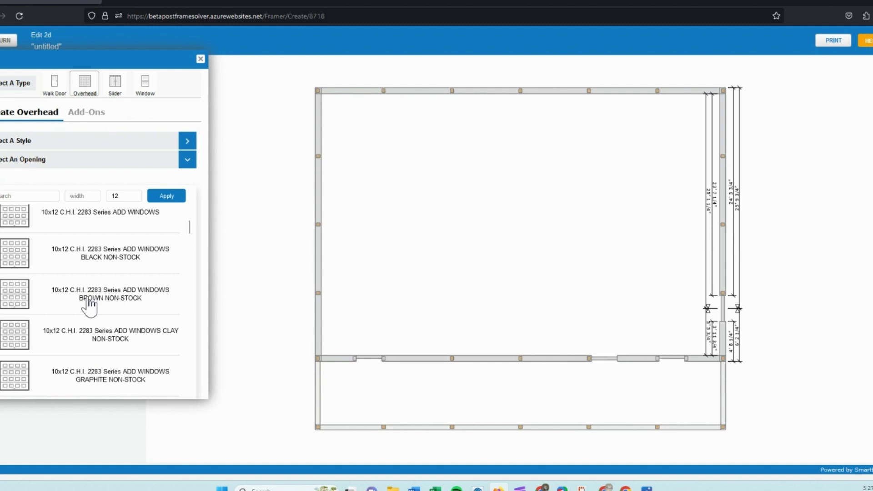
pyautogui.scroll(3, 89, 348)
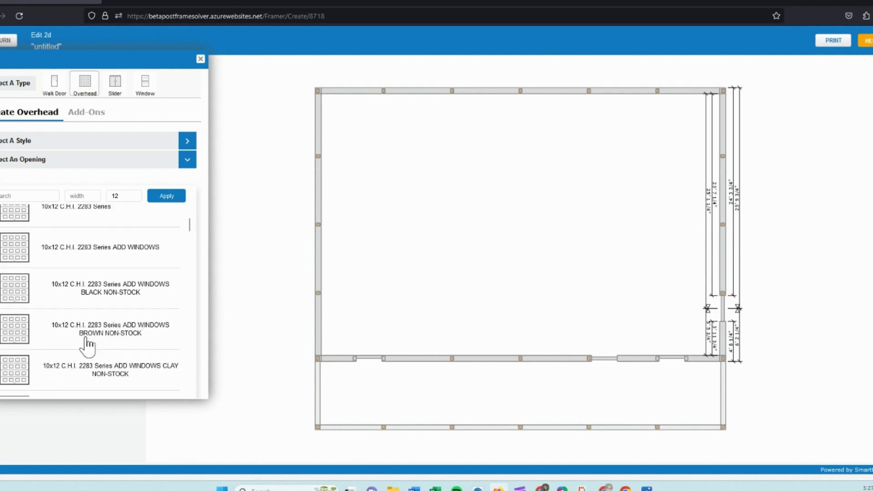
pyautogui.click(91, 348)
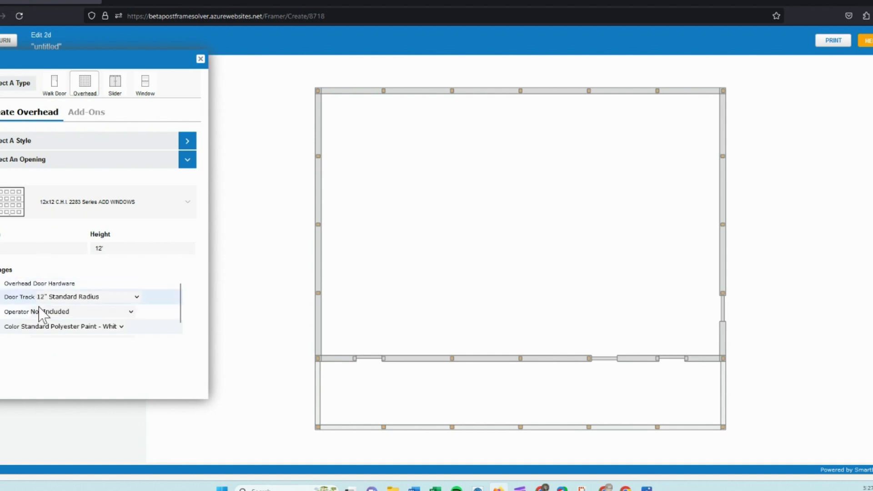
pyautogui.click(50, 312)
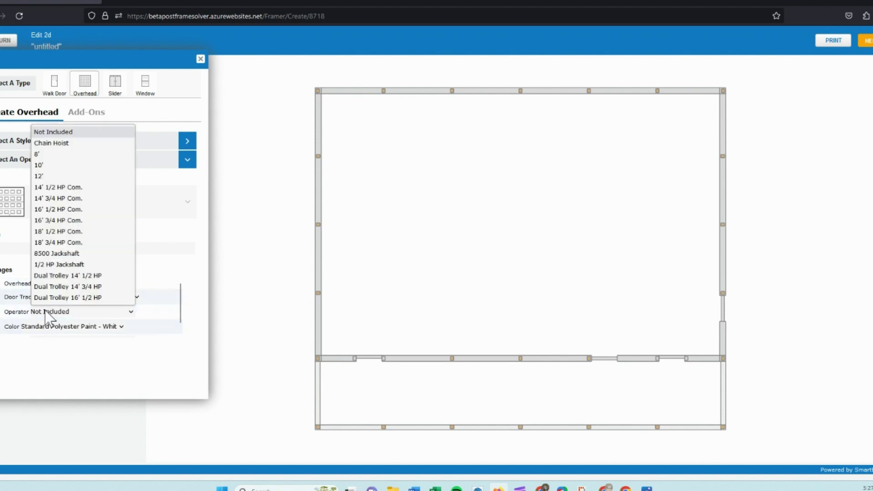
pyautogui.click(64, 181)
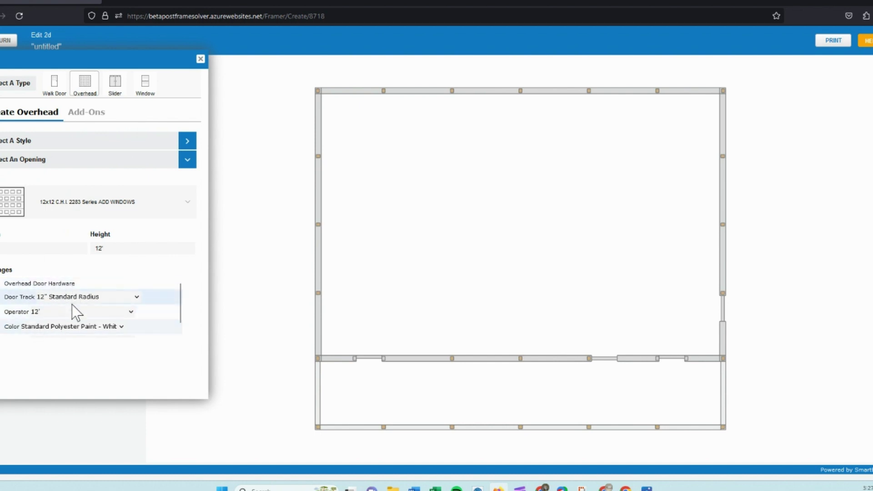
# Place the overhead door on the right end wall and set its position dimension to 10
pyautogui.click(724, 231)
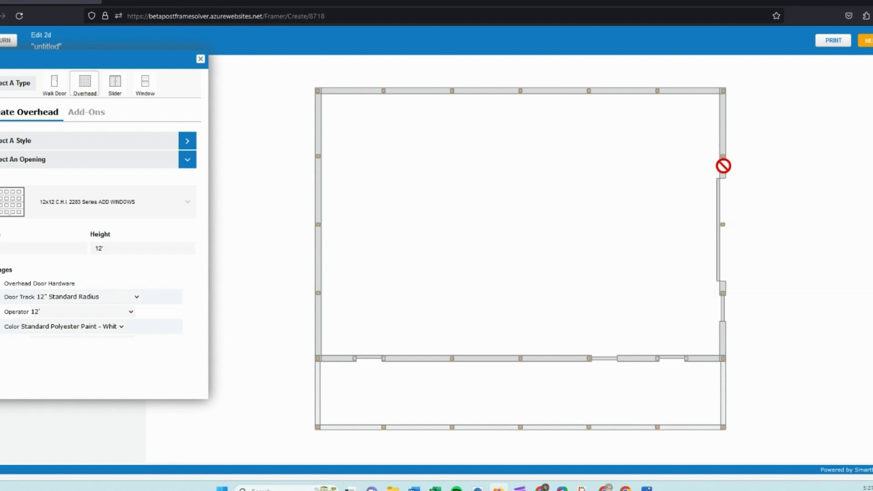
pyautogui.click(723, 194)
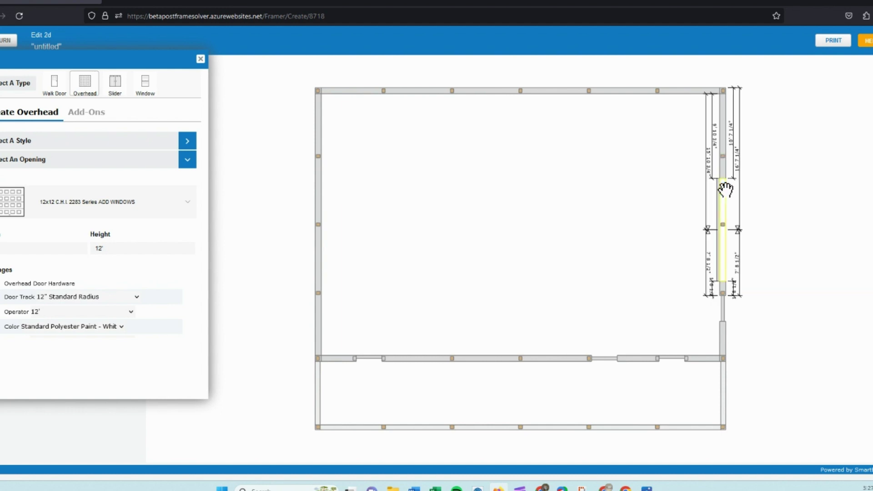
pyautogui.click(732, 141)
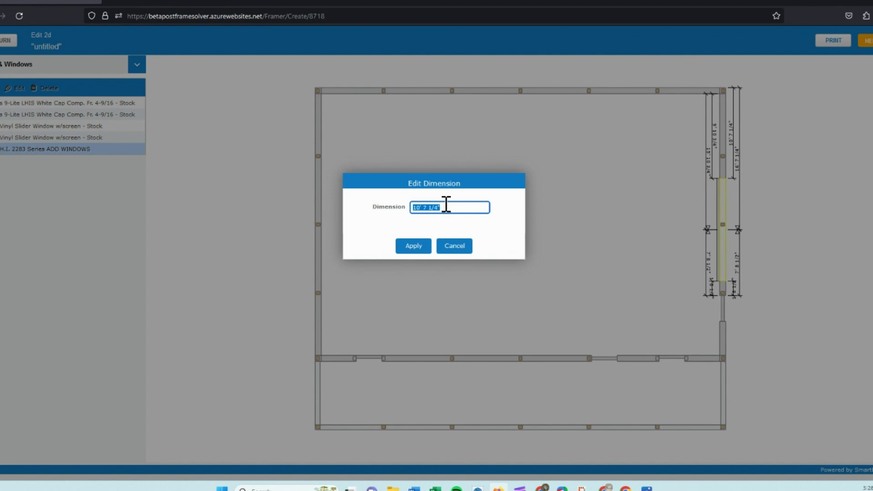
pyautogui.write('10')
pyautogui.click(414, 246)
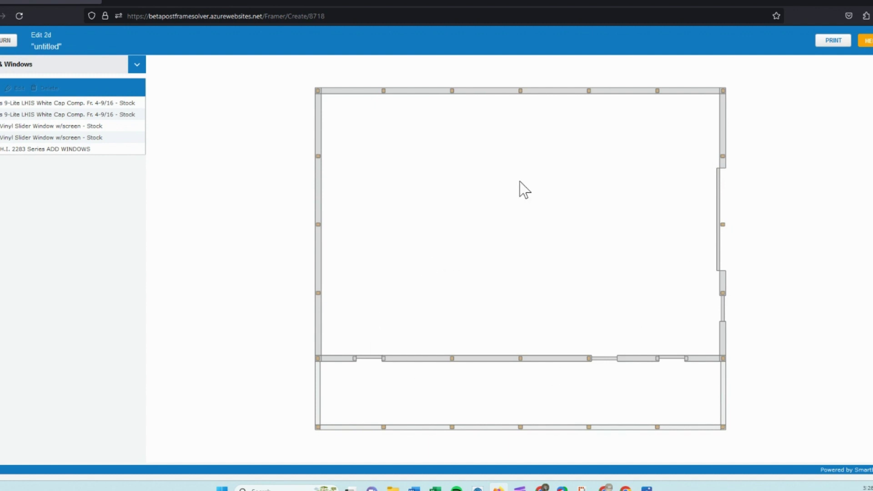
# Return to the 3D view and inspect the gable-end window and overhead garage door
pyautogui.click(1, 45)
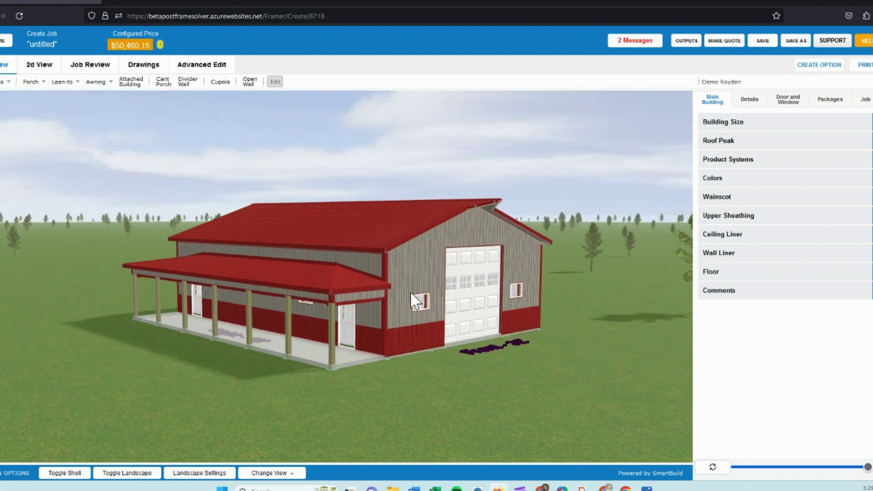
pyautogui.click(418, 303)
pyautogui.click(468, 301)
# Place two 3 Ft. louvered cupolas, spaced 24' apart, along the main roof
pyautogui.click(216, 85)
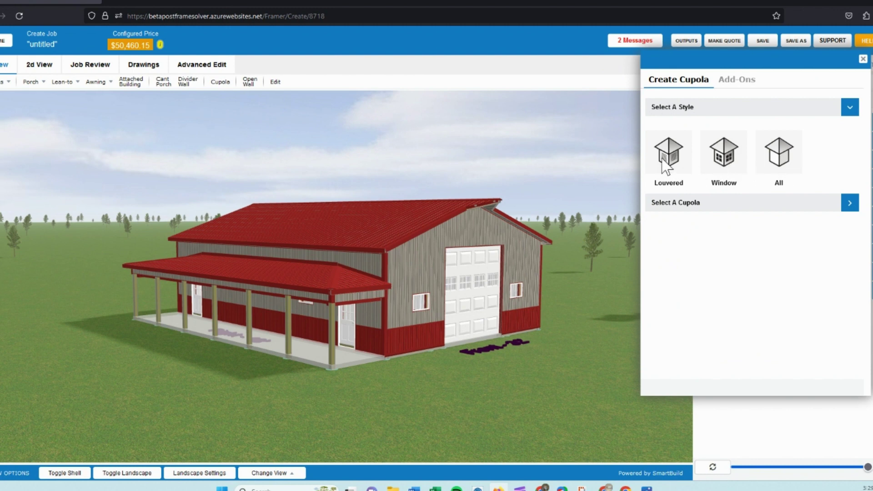
pyautogui.click(667, 156)
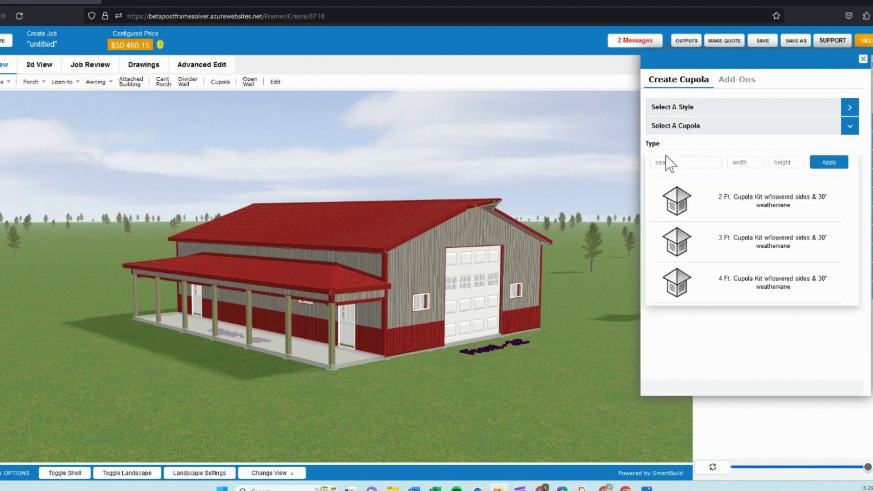
pyautogui.click(746, 252)
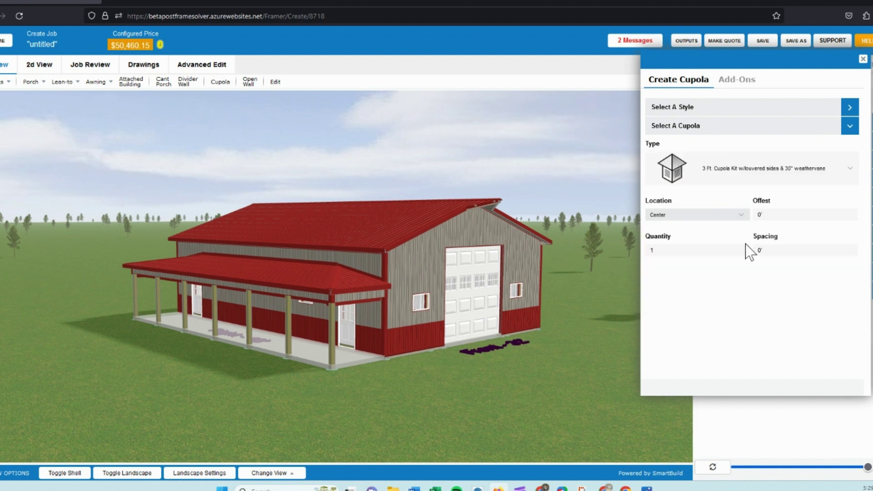
pyautogui.moveTo(669, 251); pyautogui.dragTo(646, 250)
pyautogui.write('2')
pyautogui.moveTo(762, 254); pyautogui.dragTo(741, 254)
pyautogui.write('24')
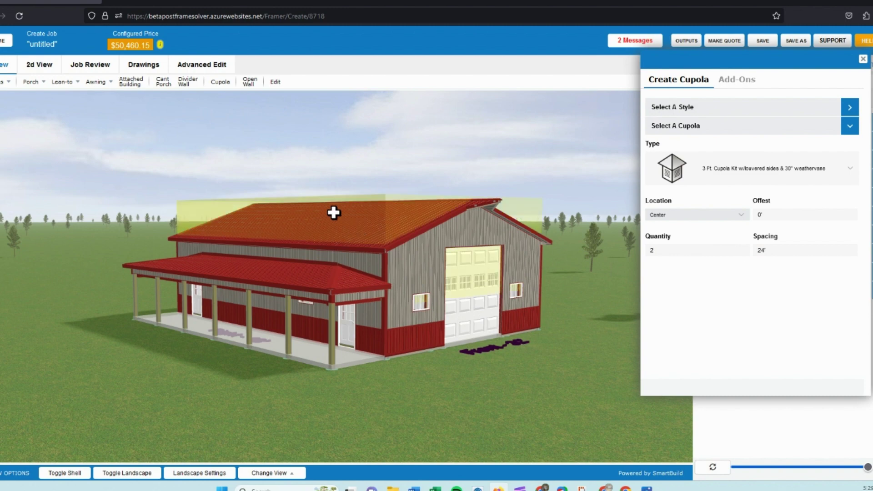
pyautogui.click(334, 212)
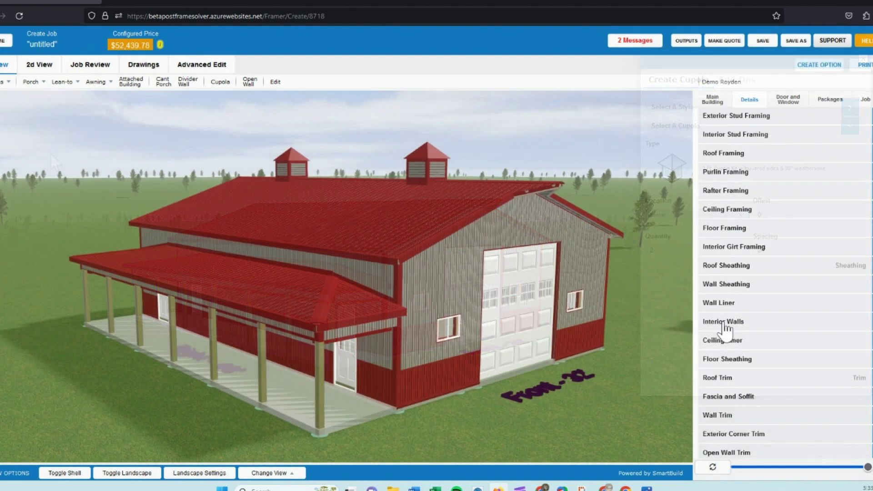
# Place a divider wall at a 24' offset with Side A and Side B finishes set to None
pyautogui.moveTo(641, 313); pyautogui.dragTo(650, 321)
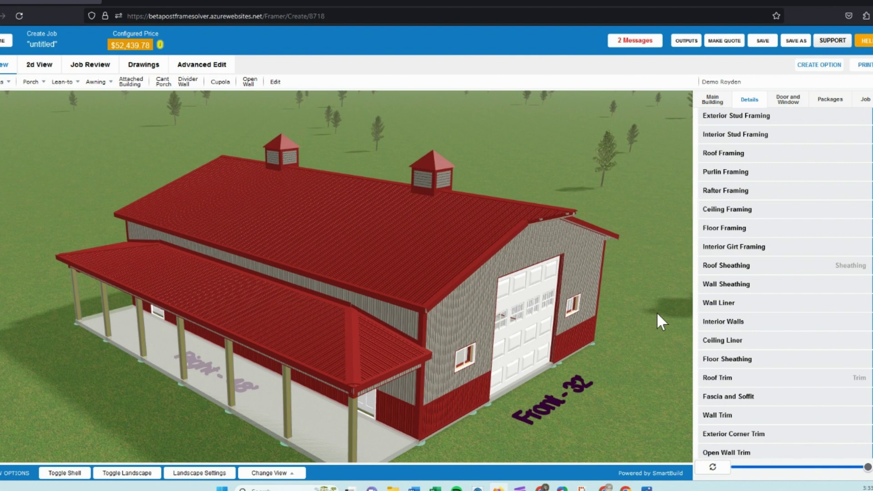
pyautogui.click(187, 83)
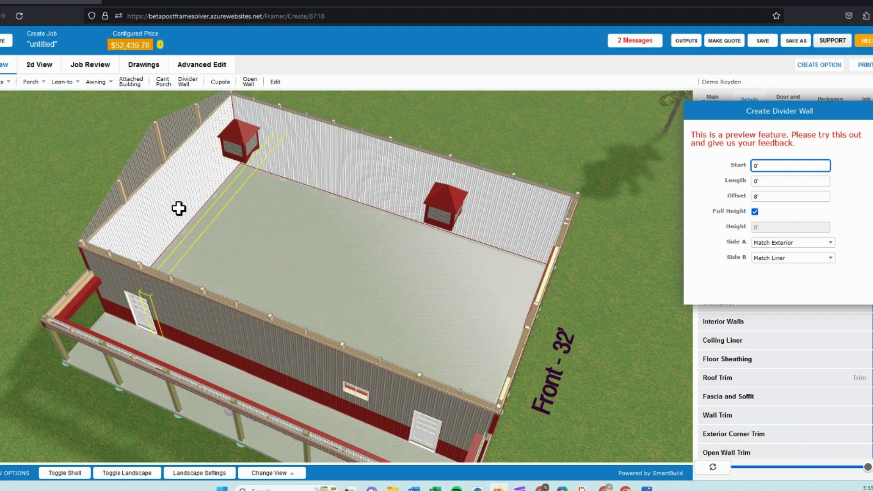
pyautogui.doubleClick(765, 194)
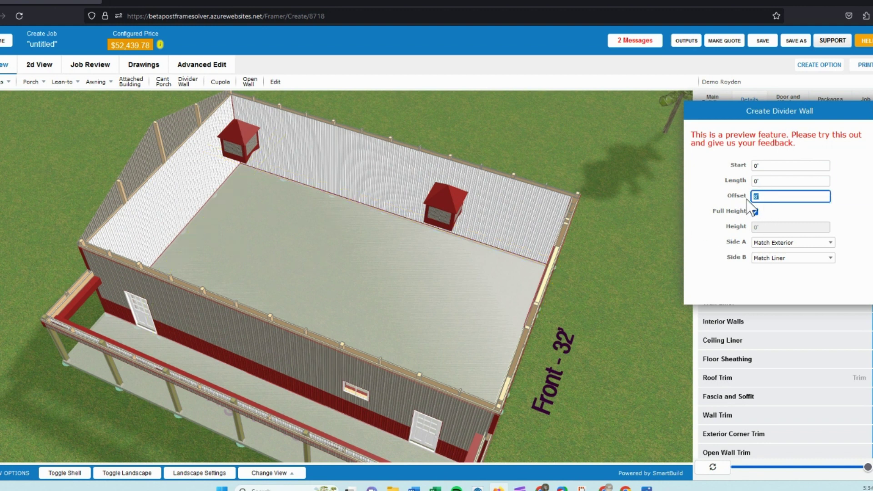
pyautogui.write('24')
pyautogui.press('Tab')
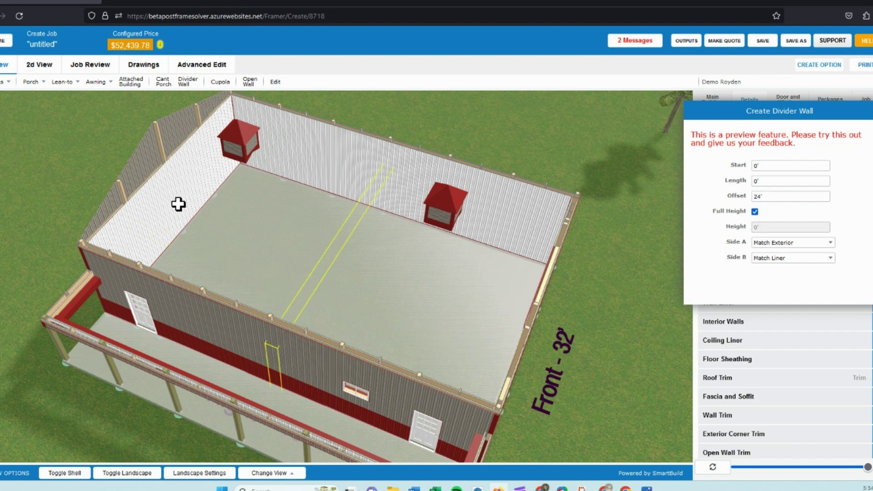
pyautogui.click(782, 244)
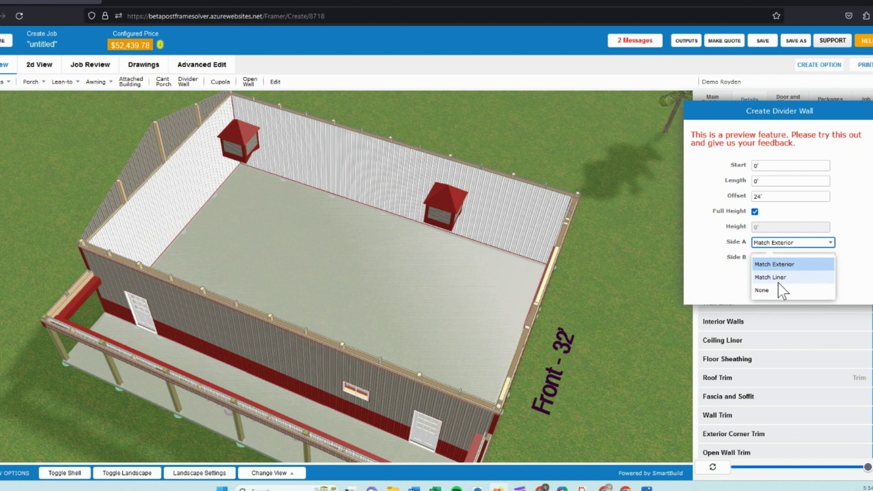
pyautogui.click(775, 290)
pyautogui.click(788, 258)
pyautogui.click(781, 306)
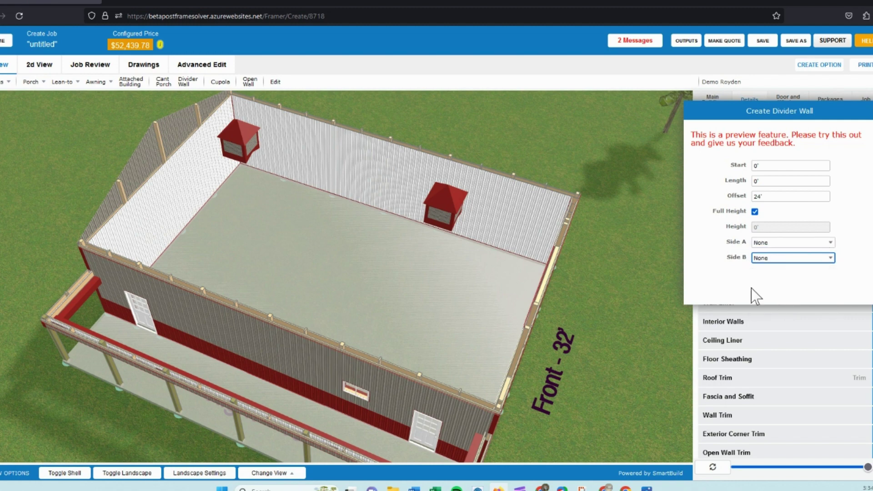
pyautogui.click(185, 199)
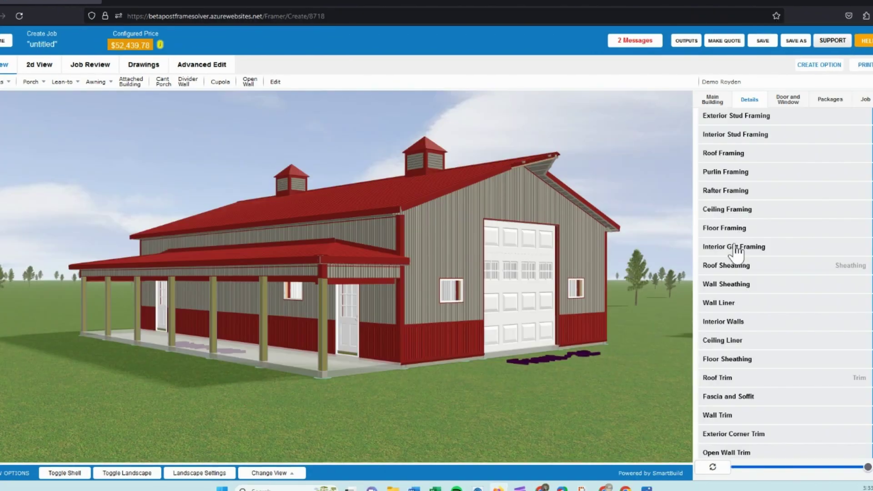
# Set the roof sheathing material to Ag Rib 40 Yr. 29 Ga with Vapor Barrier+
pyautogui.click(735, 269)
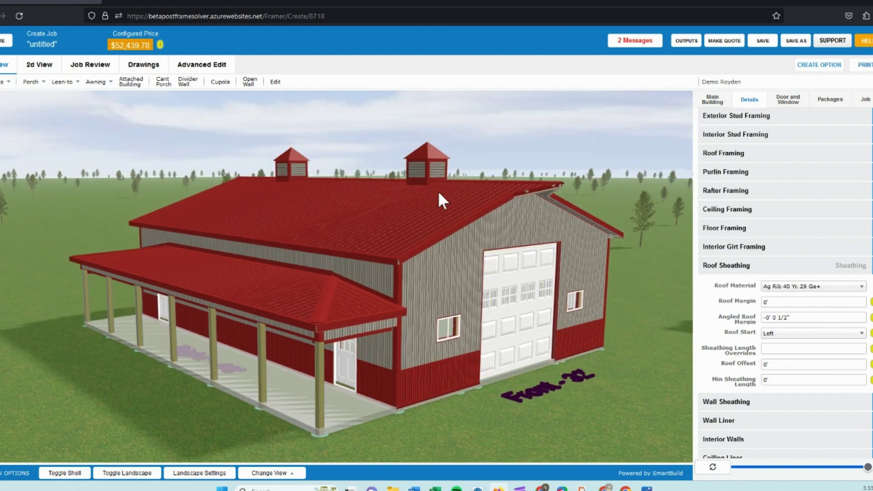
pyautogui.click(816, 287)
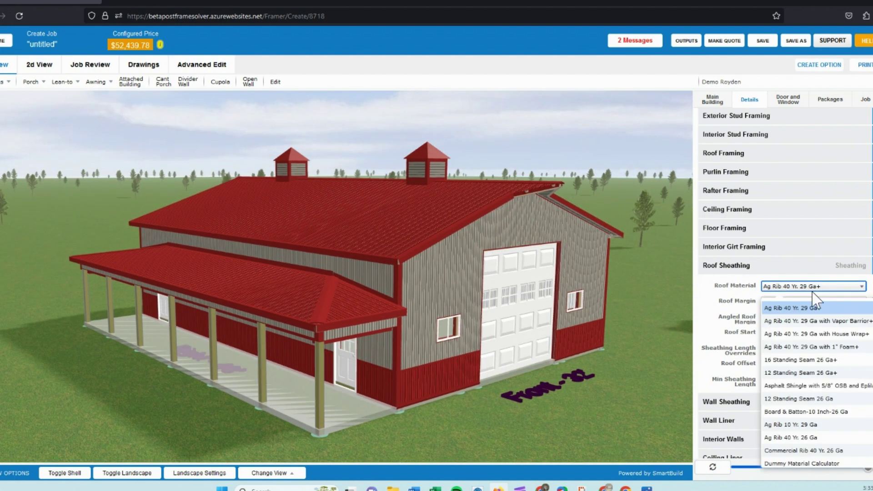
pyautogui.click(816, 322)
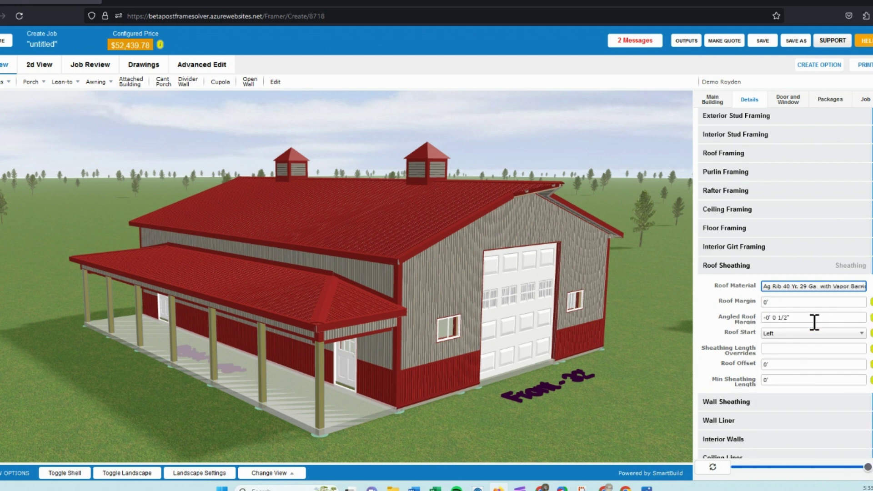
pyautogui.click(827, 294)
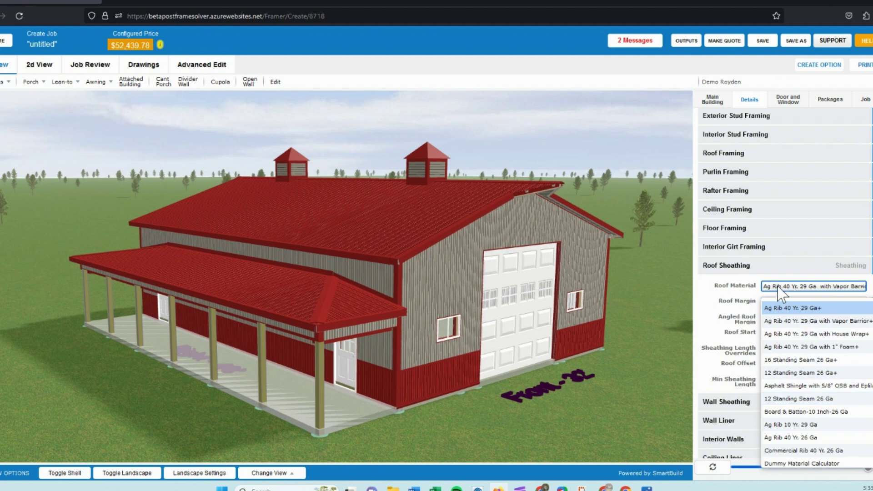
pyautogui.click(726, 267)
# Choose a different Wall Material in the wall sheathing settings
pyautogui.click(736, 285)
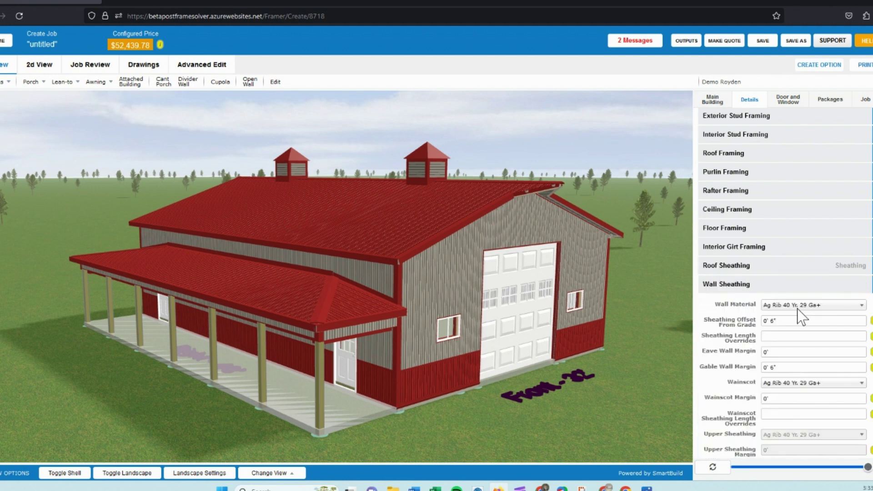
pyautogui.click(798, 306)
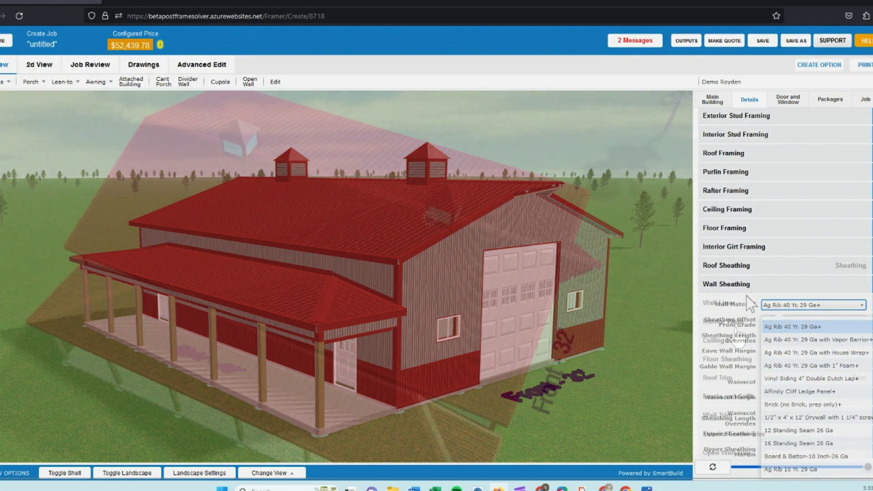
pyautogui.click(741, 284)
# Pick a new Ridge Cap option in the roof trim settings
pyautogui.moveTo(589, 370); pyautogui.dragTo(580, 312)
pyautogui.click(769, 377)
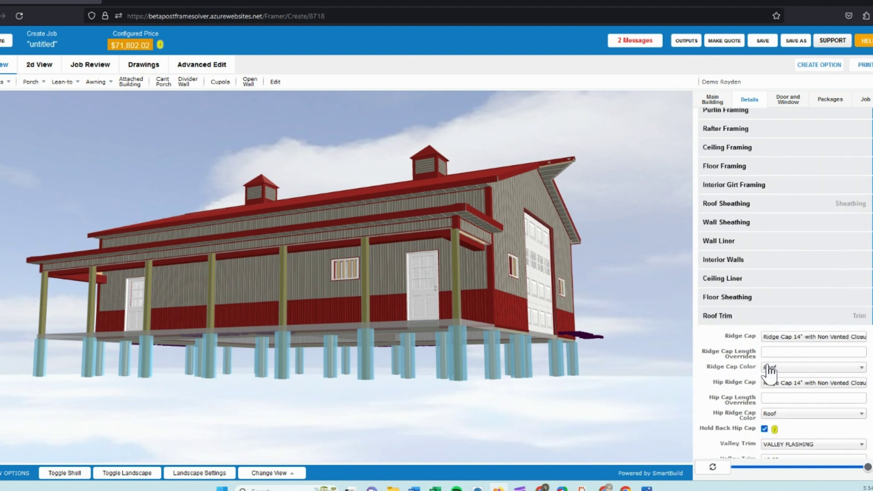
pyautogui.scroll(-3, 773, 342)
pyautogui.click(777, 262)
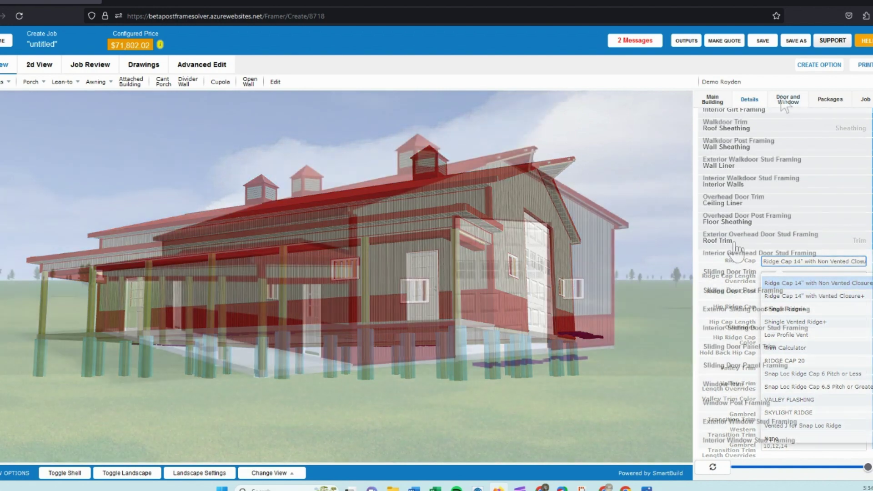
pyautogui.click(794, 100)
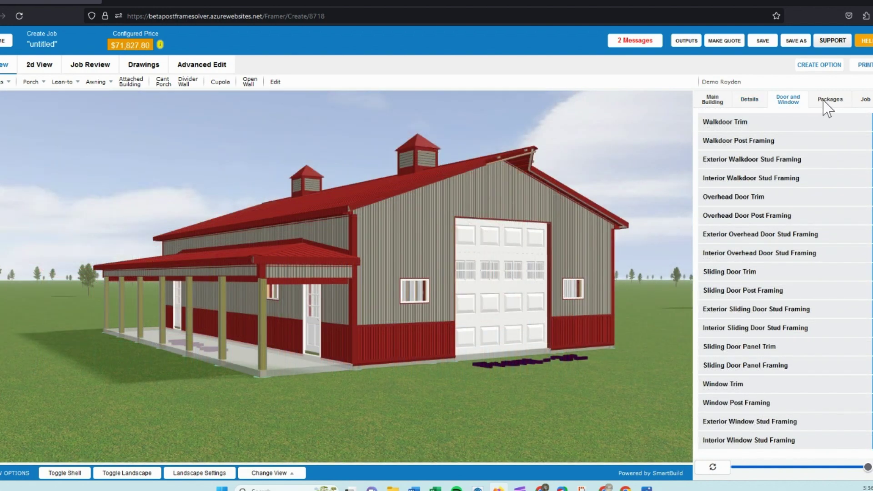
# Browse the Packages tab's Bundles and Add-ons, including insulation, gutter, decking and fastener options
pyautogui.click(827, 100)
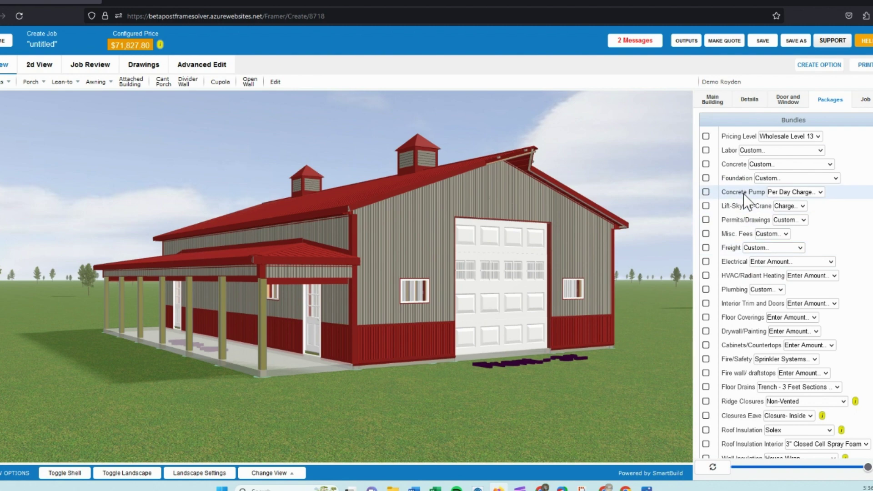
pyautogui.scroll(-5, 757, 250)
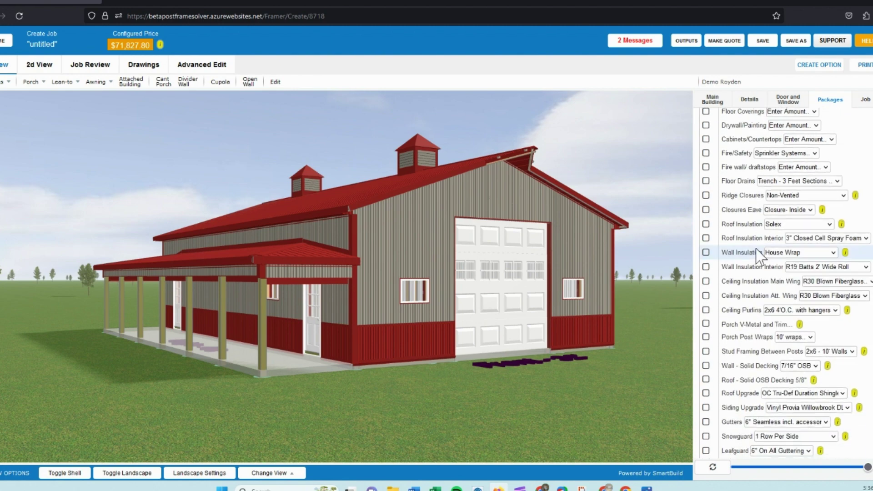
pyautogui.scroll(-2, 759, 257)
pyautogui.scroll(2, 767, 258)
pyautogui.scroll(-3, 770, 253)
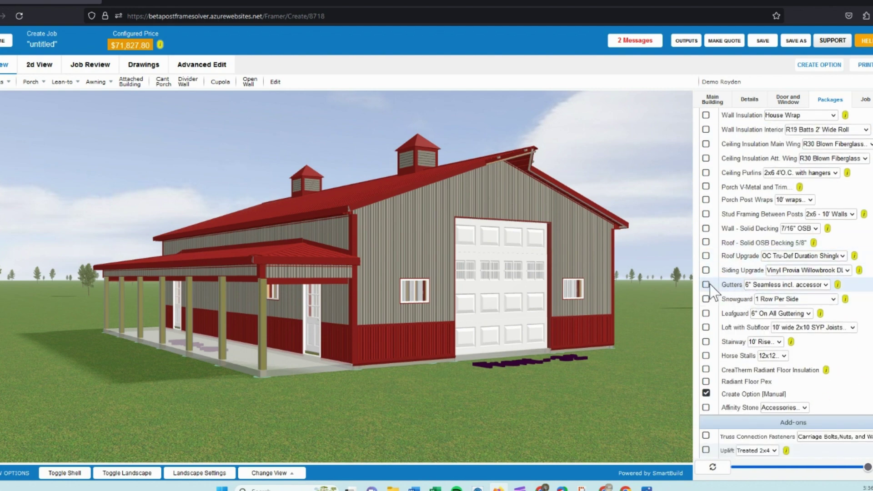
pyautogui.scroll(-3, 721, 286)
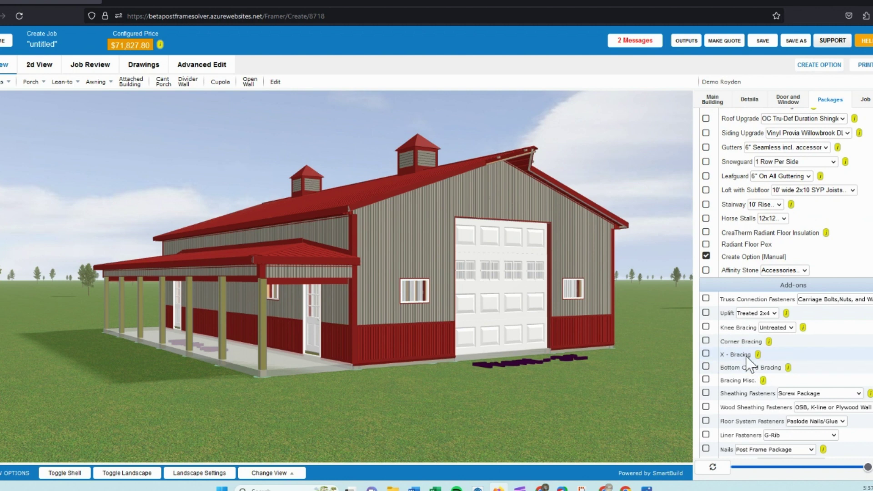
pyautogui.scroll(-1, 755, 391)
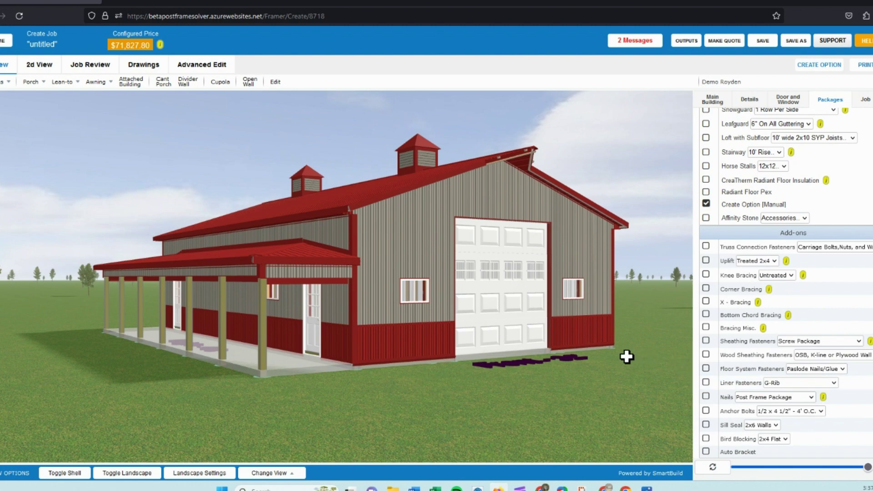
pyautogui.moveTo(628, 357); pyautogui.dragTo(633, 356)
pyautogui.scroll(5, 779, 214)
pyautogui.scroll(4, 817, 161)
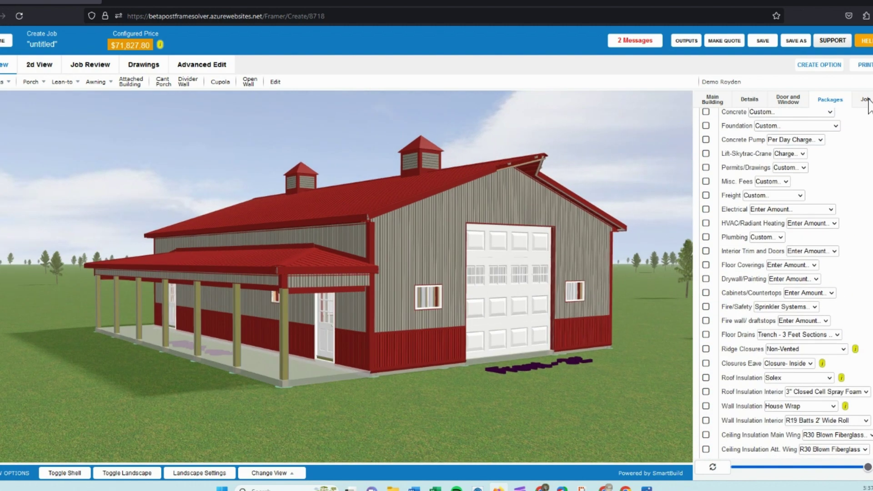
# Enter 'Demo Job' as the Project Name on the Job tab and save the job
pyautogui.click(866, 99)
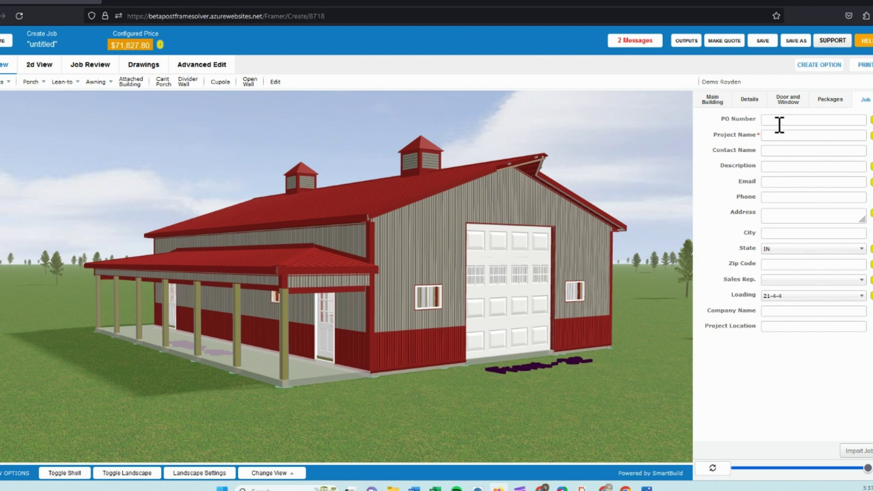
pyautogui.click(766, 136)
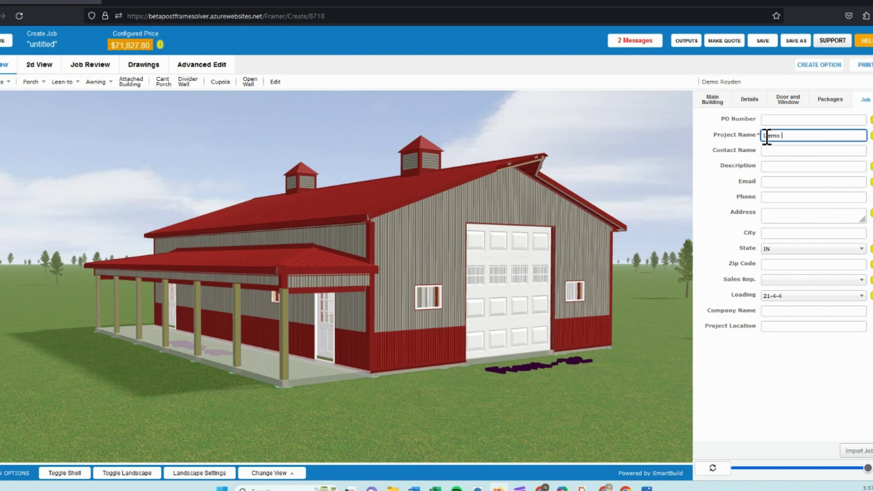
pyautogui.click(743, 154)
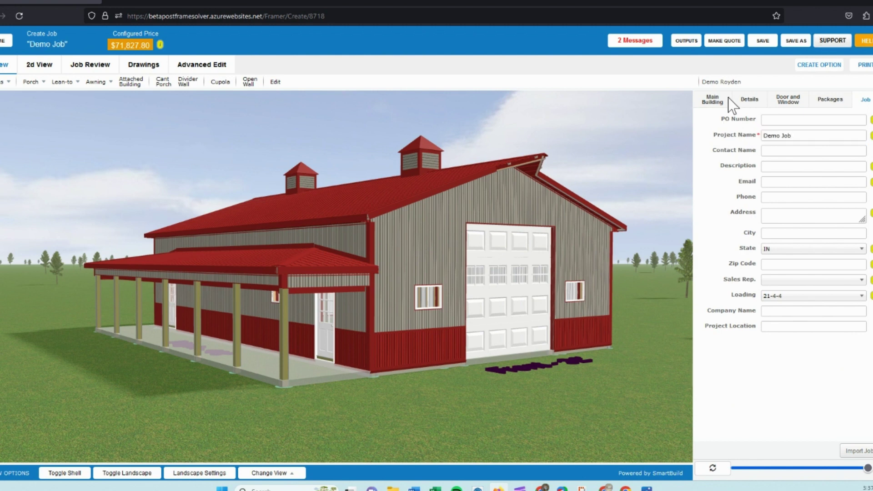
pyautogui.click(758, 41)
# Select Summary Sheet, Post Layout, Sheathing Drawings and Elevations as the PDF outputs
pyautogui.click(688, 41)
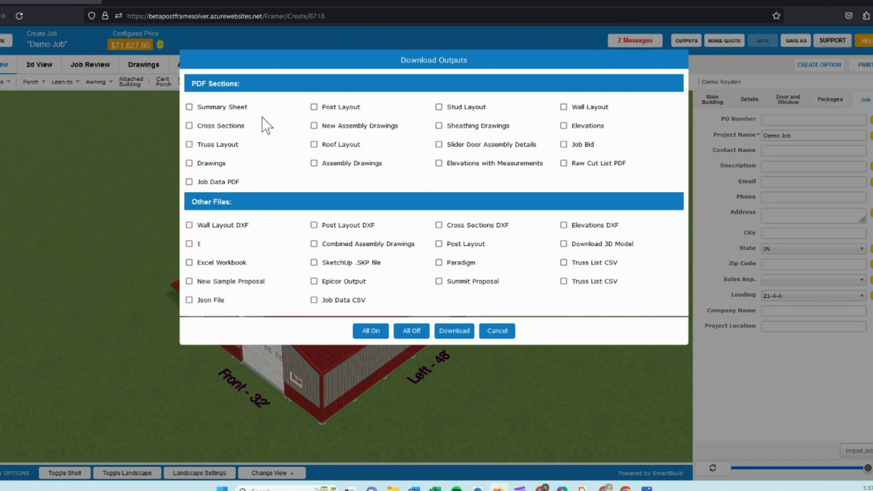
pyautogui.click(189, 108)
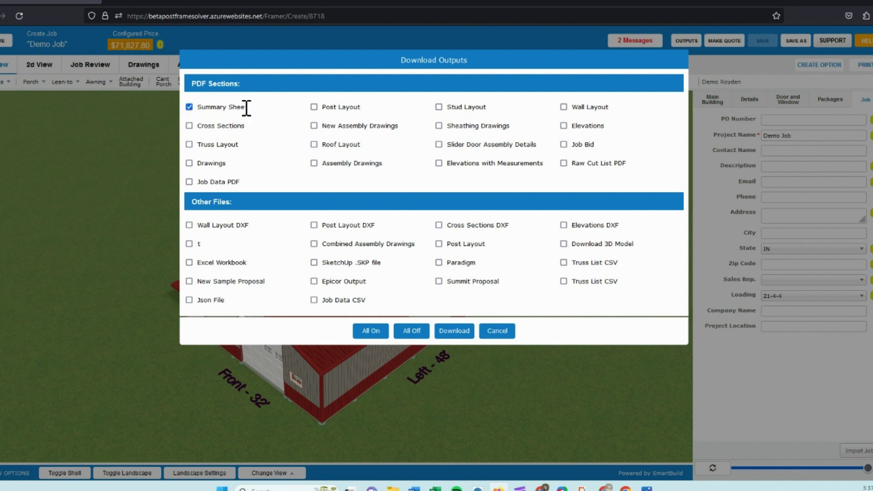
pyautogui.click(314, 107)
pyautogui.click(439, 126)
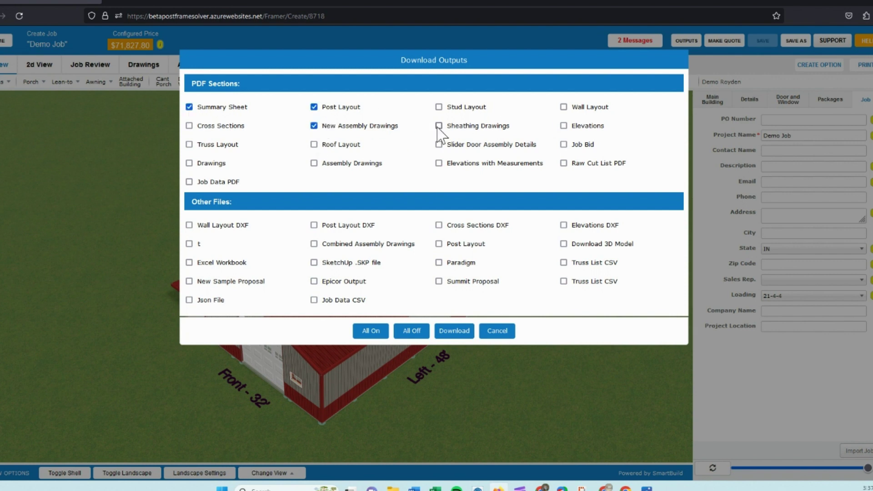
pyautogui.click(563, 126)
# Scroll through the downloaded Demo Job drawing PDF, then close its tab
pyautogui.scroll(-10, 400, 177)
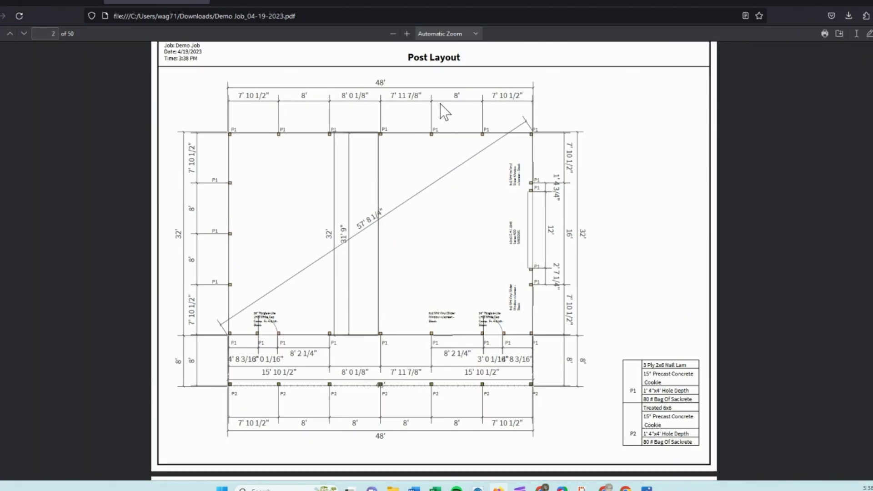
pyautogui.scroll(-20, 454, 267)
pyautogui.scroll(-10, 390, 259)
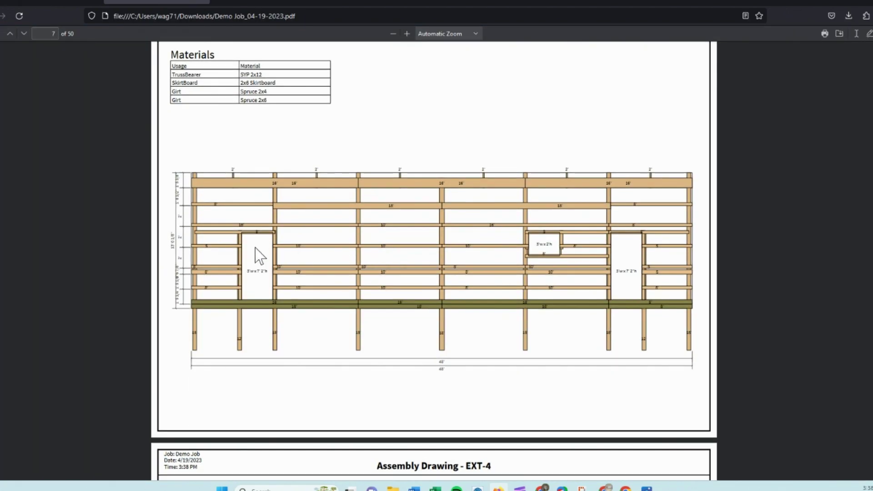
pyautogui.hotkey('ctrl', 'w')
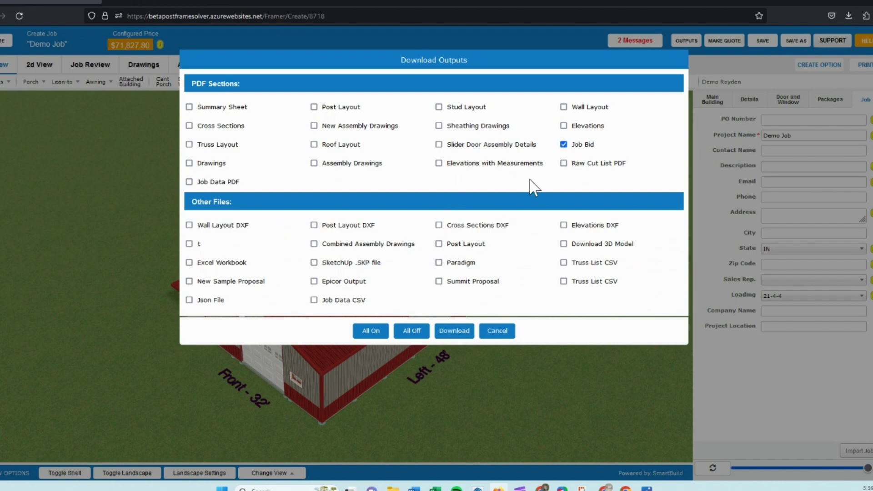
# Download the Job Bid PDF from the Download Outputs dialog
pyautogui.click(454, 332)
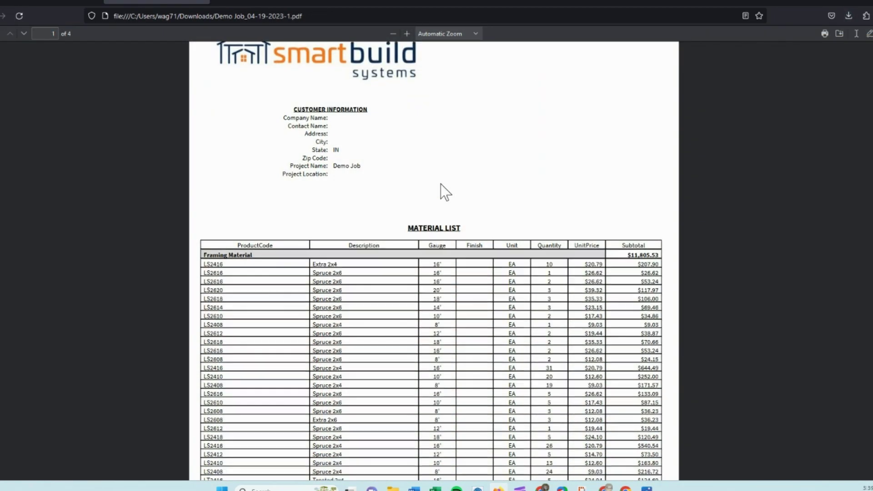
# Scroll the 4-page Job Bid PDF down to the $71,830.12 total, then close it
pyautogui.scroll(-2, 415, 194)
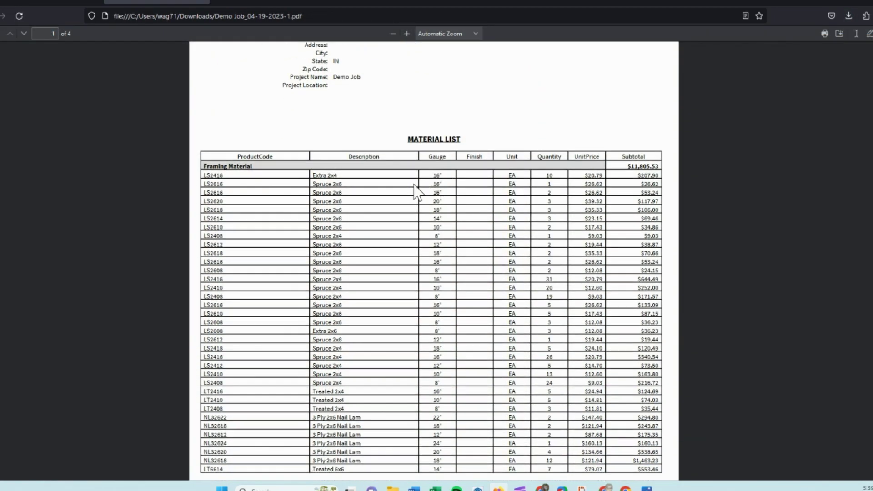
pyautogui.scroll(-2, 357, 184)
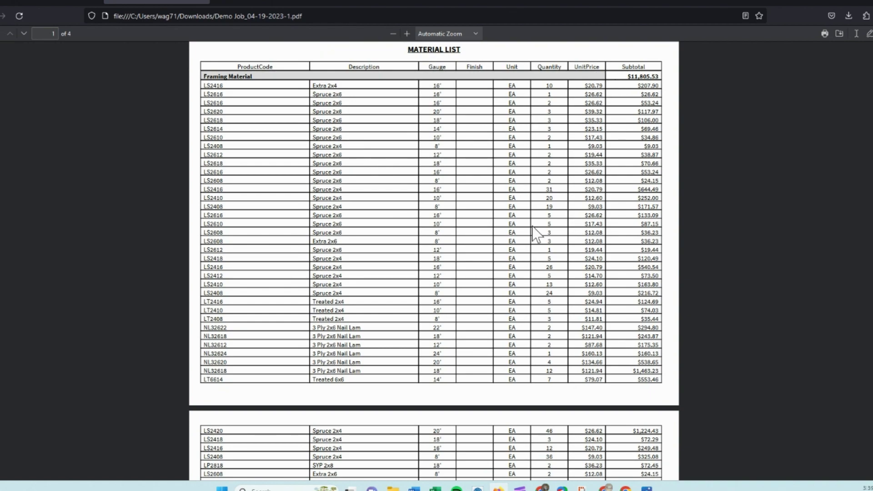
pyautogui.scroll(-5, 219, 179)
pyautogui.scroll(-20, 219, 179)
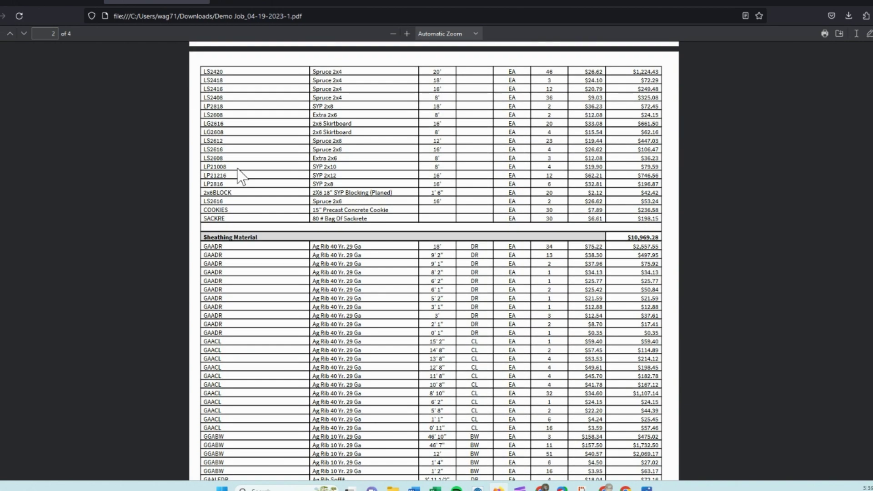
pyautogui.scroll(-9, 241, 178)
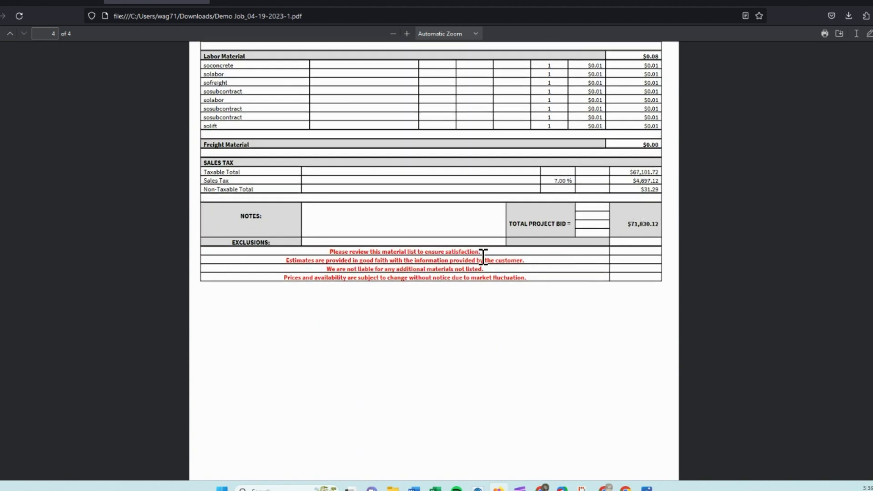
pyautogui.hotkey('ctrl', 'w')
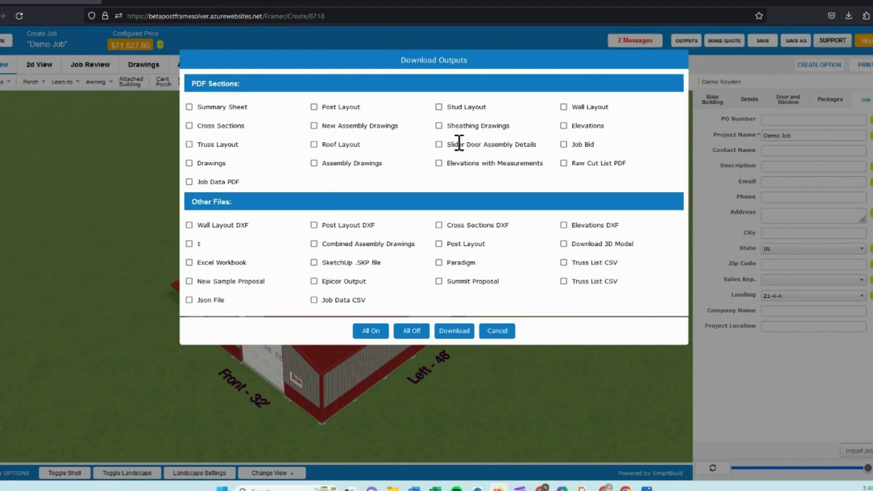
# Close Download Outputs and open Job Review's Framing materials list
pyautogui.click(462, 333)
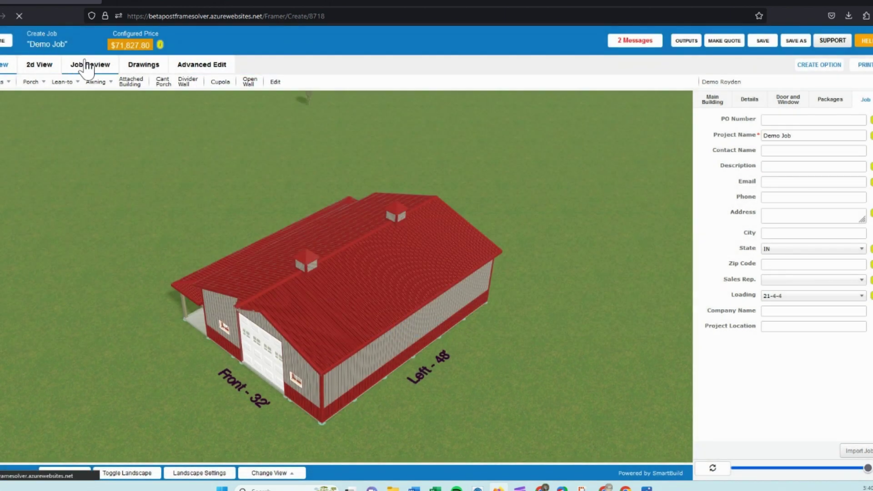
pyautogui.click(92, 68)
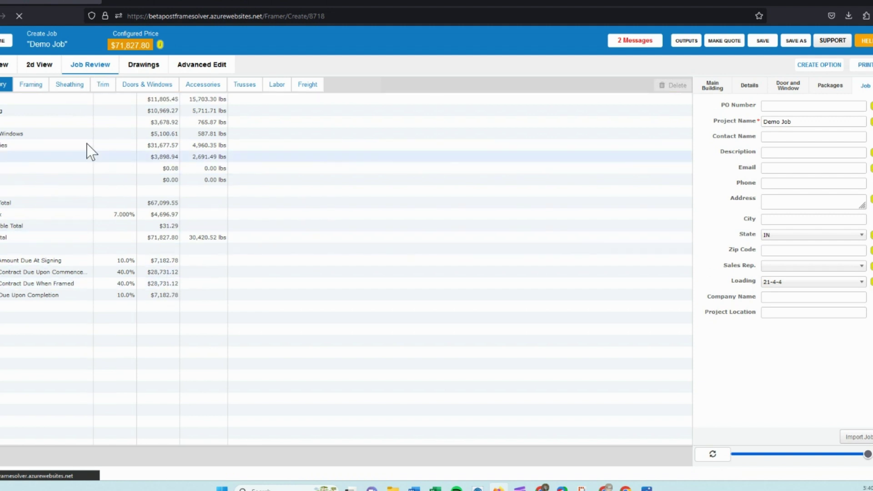
pyautogui.click(30, 86)
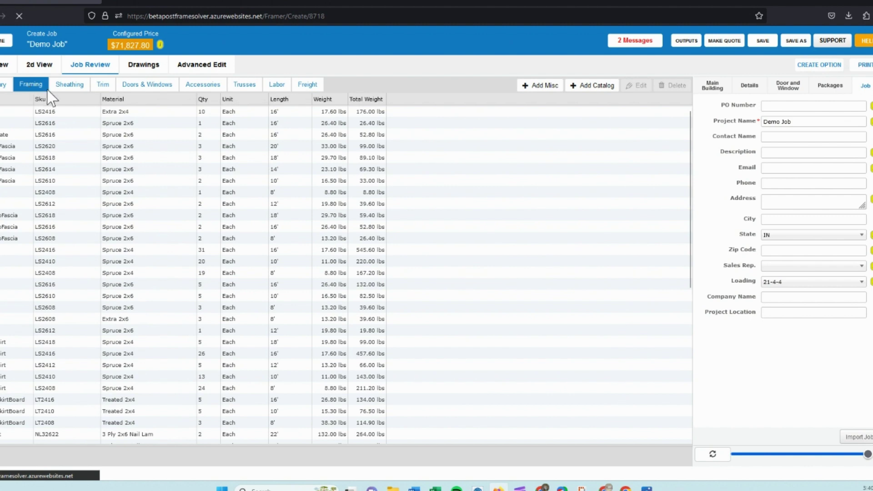
pyautogui.scroll(-2, 147, 122)
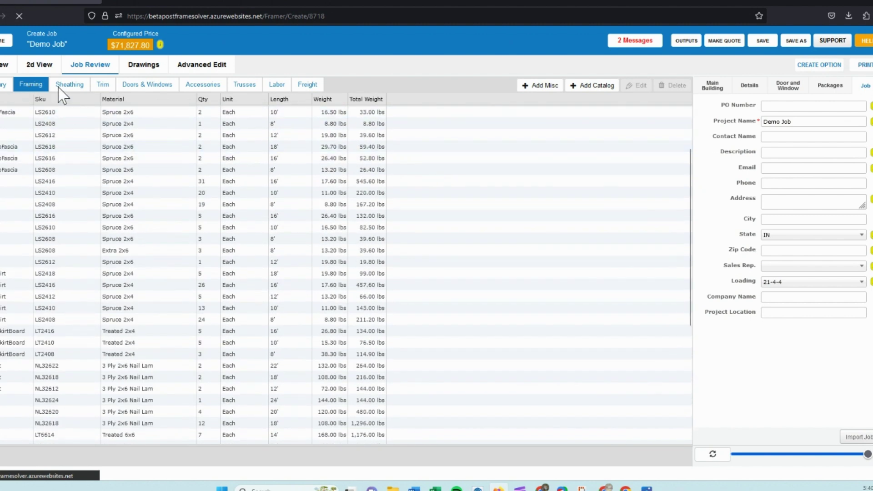
# Check the Sheathing and Trim lists, briefly showing then hiding the cost and price columns
pyautogui.click(59, 85)
pyautogui.click(104, 86)
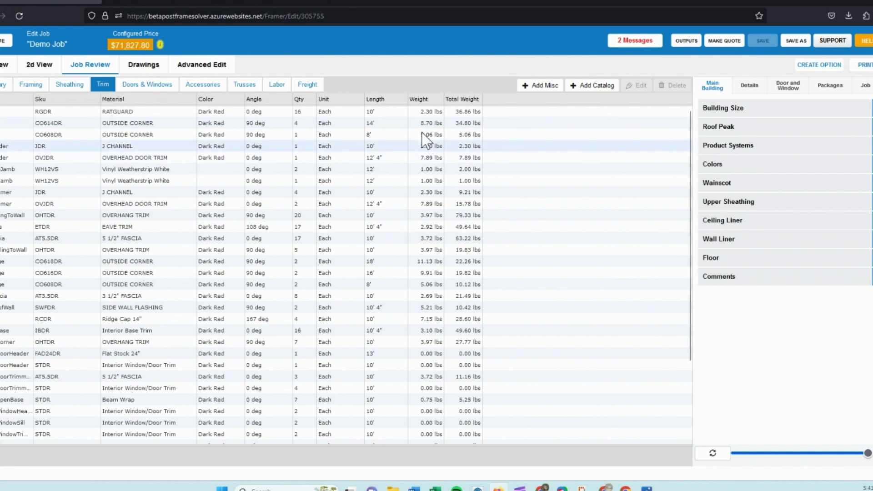
pyautogui.click(134, 47)
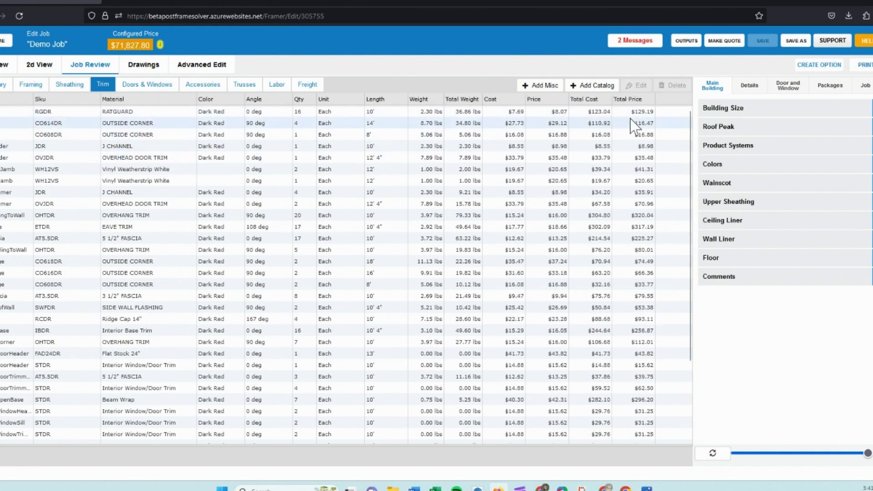
pyautogui.click(125, 47)
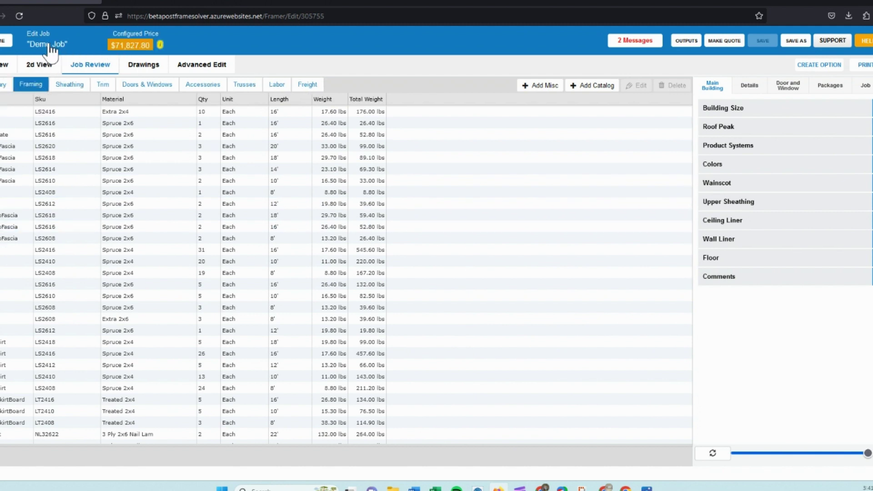
# In the job's cost summary, confirm the sales tax rate at 7%
pyautogui.click(5, 84)
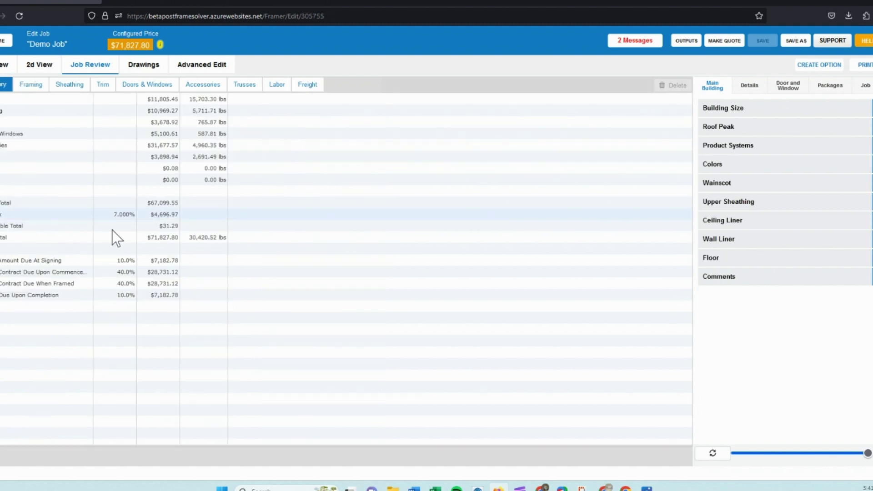
pyautogui.click(116, 214)
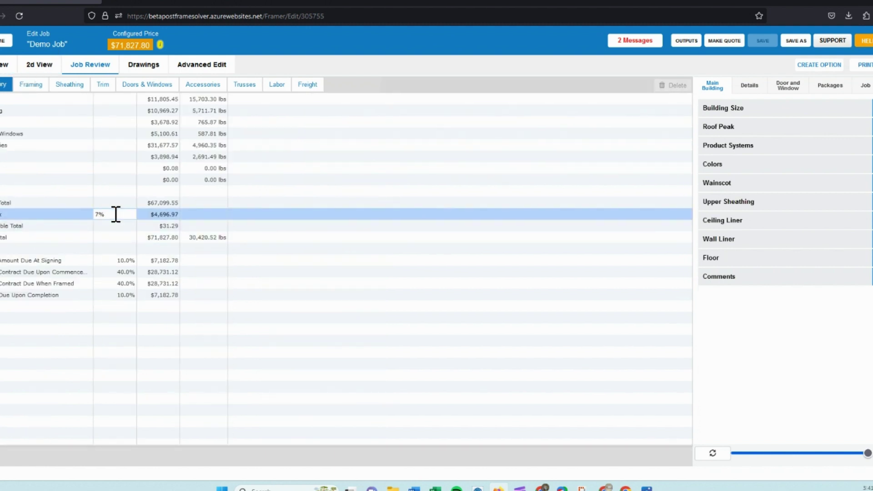
pyautogui.click(167, 238)
# Replace the job's 5% markup with 15% and apply it
pyautogui.click(167, 238)
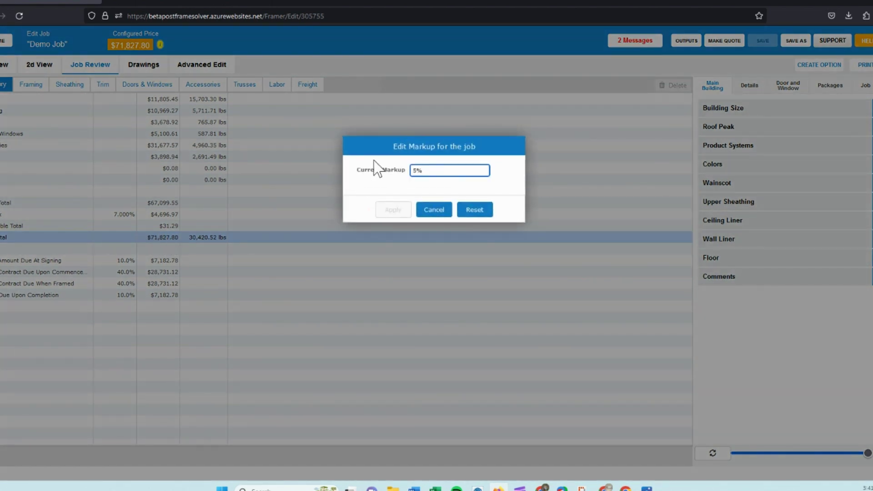
pyautogui.tripleClick(416, 170)
pyautogui.write('1')
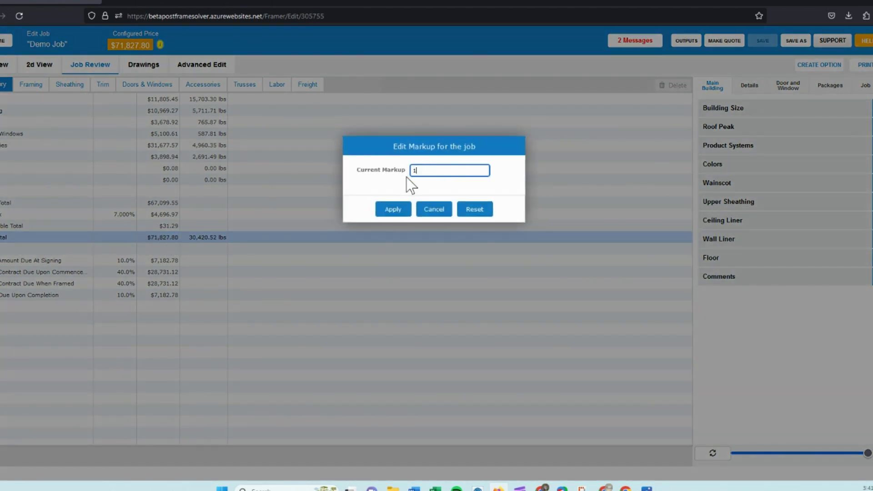
pyautogui.write('5')
pyautogui.click(394, 212)
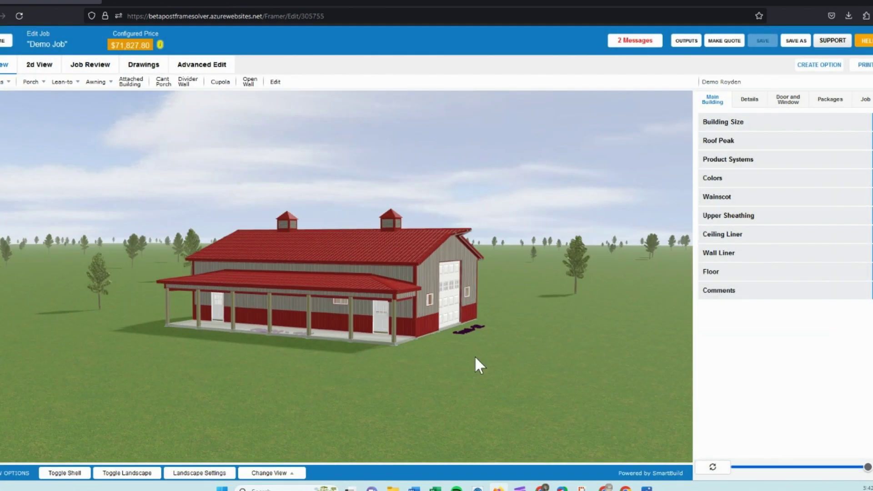
# Orbit the 3D Demo Job building until the overhead door gable end faces the viewer
pyautogui.moveTo(496, 298); pyautogui.dragTo(297, 333)
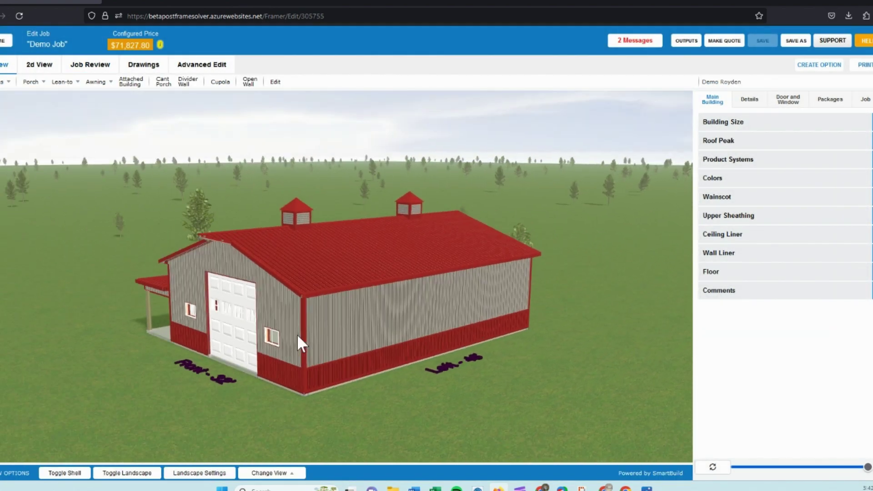